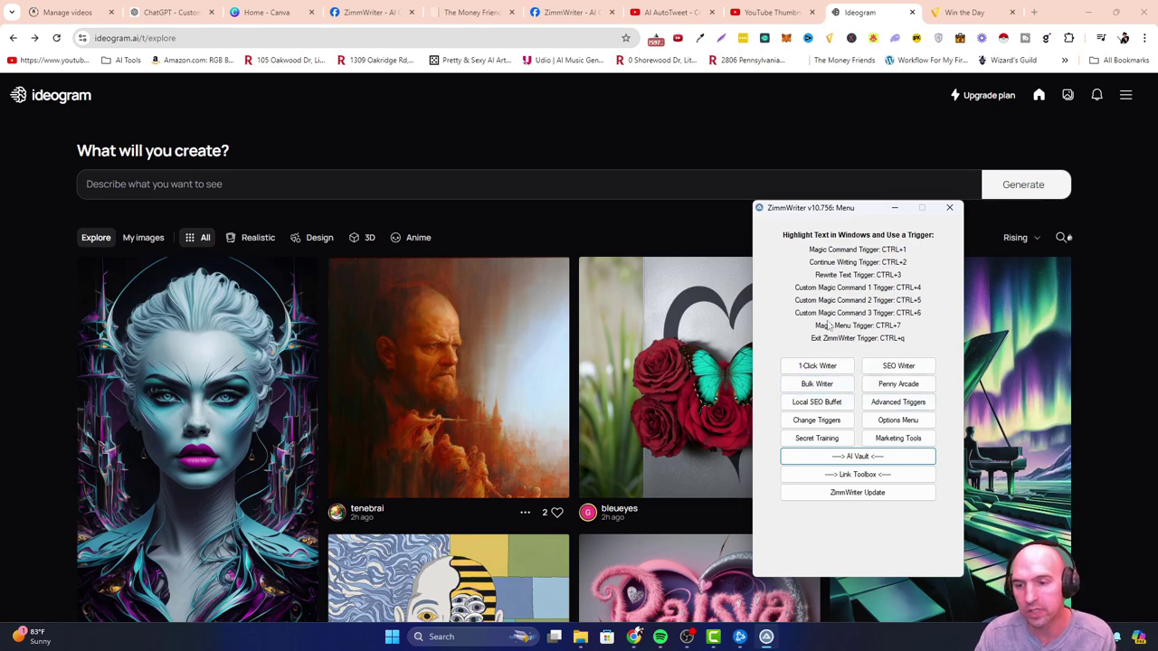
View the AI AutoTweet and YouTube Thumbnail Generator video pages, and return to the Ideogram page.
left_click(846, 458)
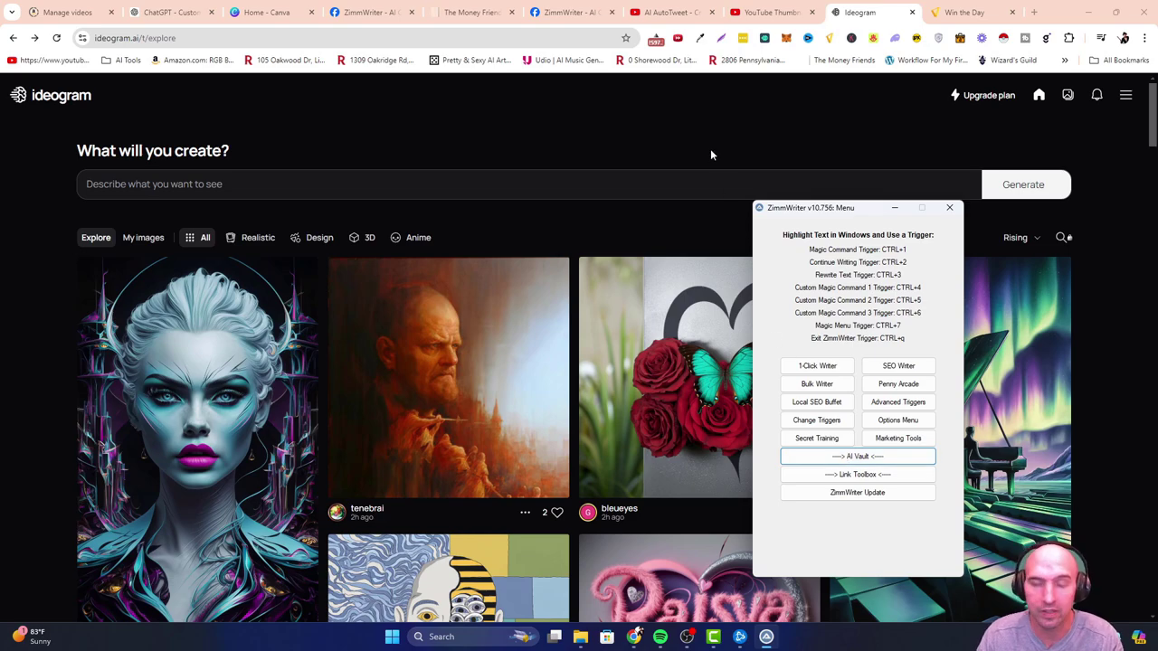
left_click(703, 8)
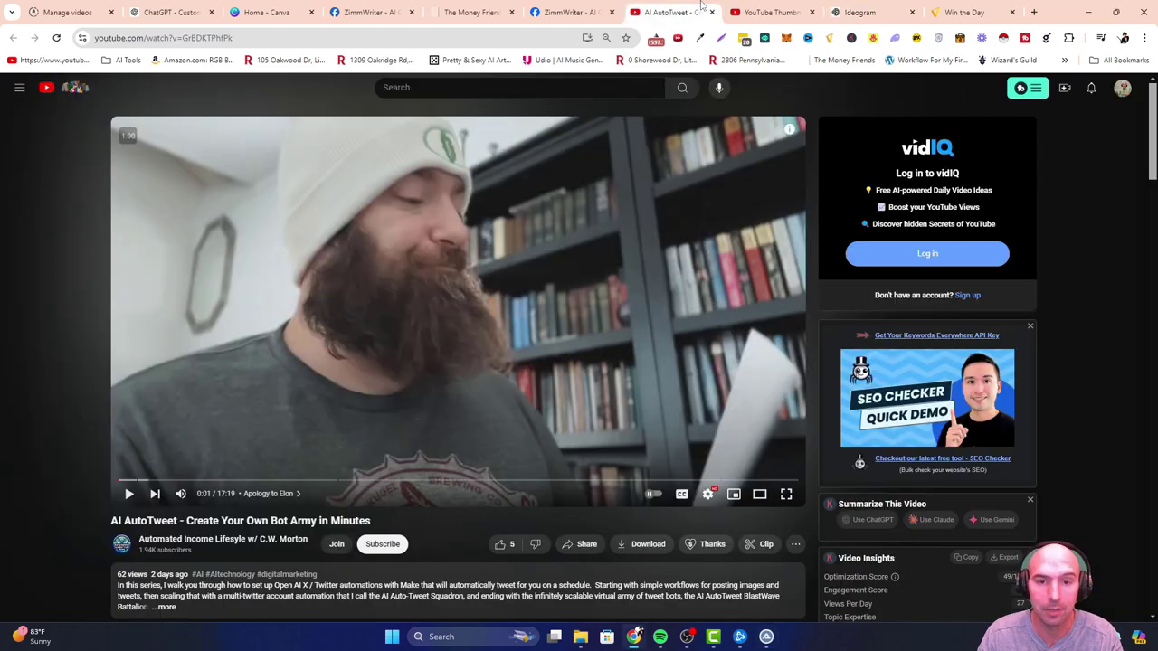
left_click(743, 7)
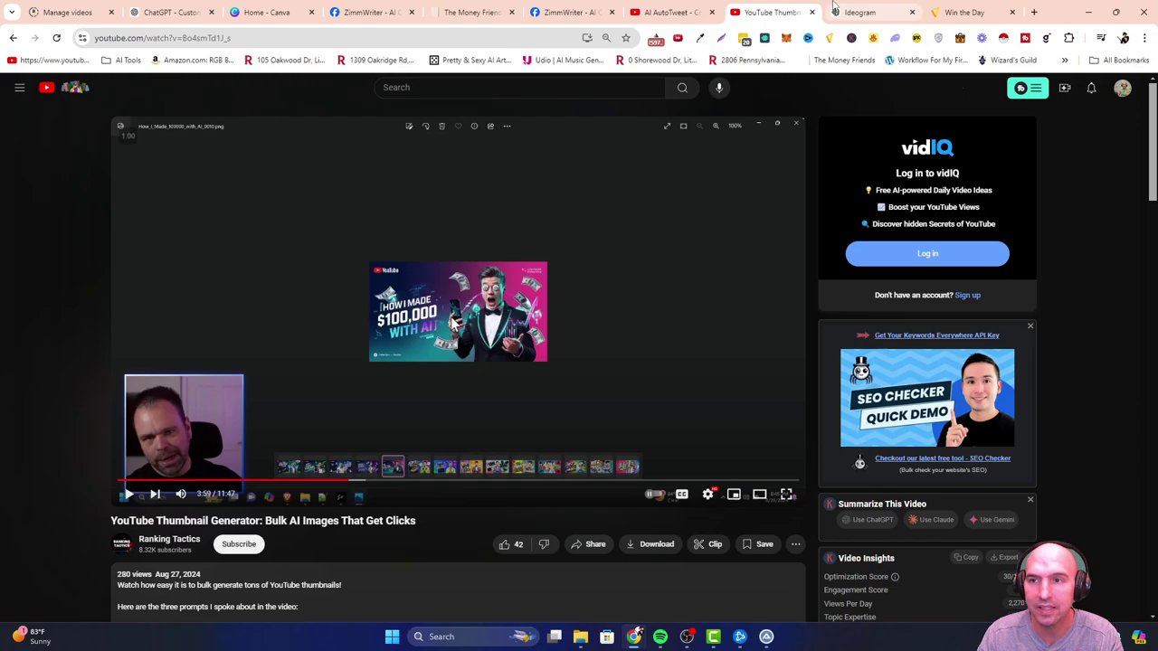
mouse_move(878, 5)
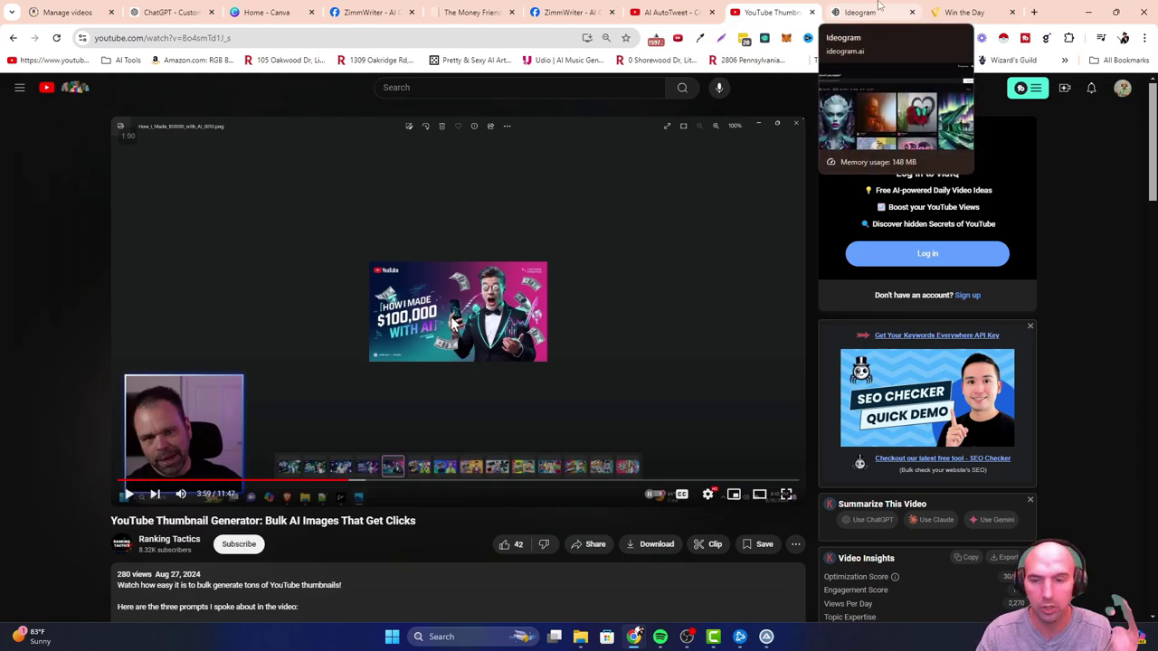
left_click(878, 5)
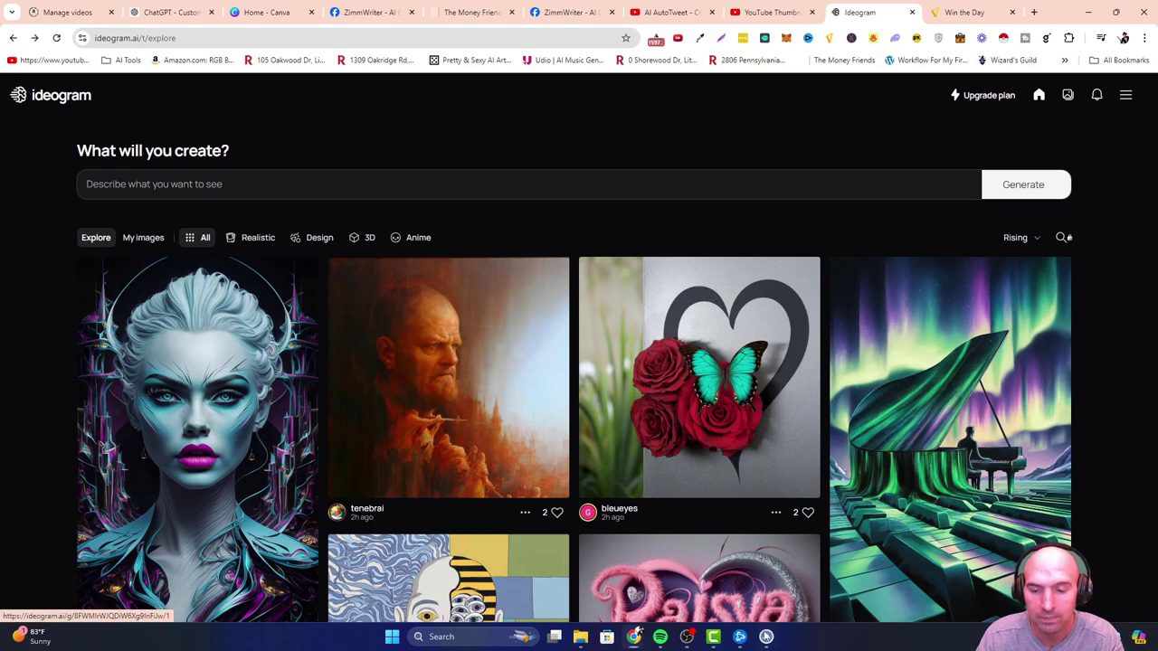
Switch to ZimmWriter and open the Bulk AI Image Generator from the AI Vault.
left_click(766, 637)
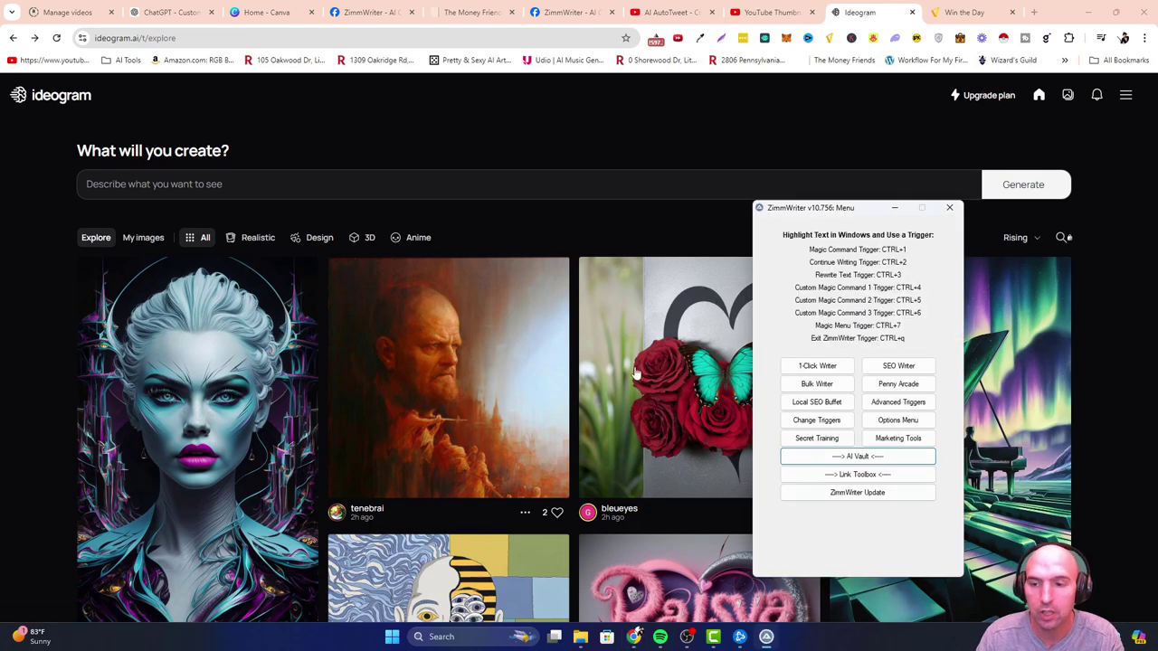
left_click(898, 459)
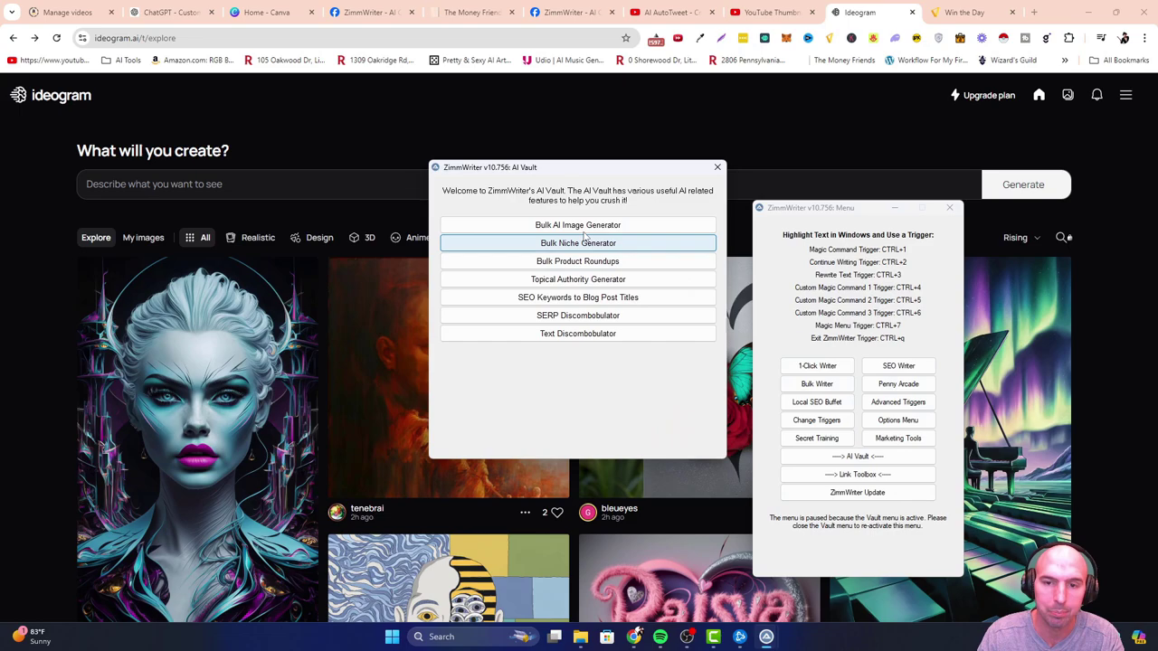
left_click(584, 225)
left_click_drag(528, 171, 558, 215)
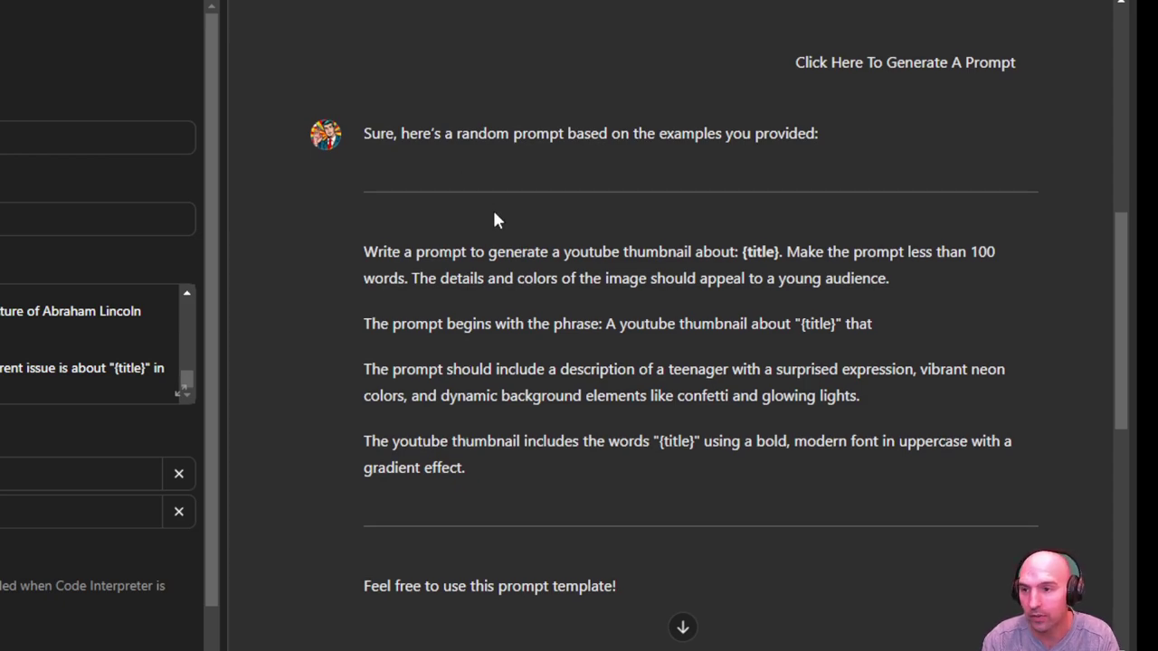
Select the full text of the YouTube thumbnail prompt template generated in the ChatGPT conversation.
scroll(492, 213, "up", 7)
scroll(492, 212, "down", 4)
scroll(463, 207, "down", 4)
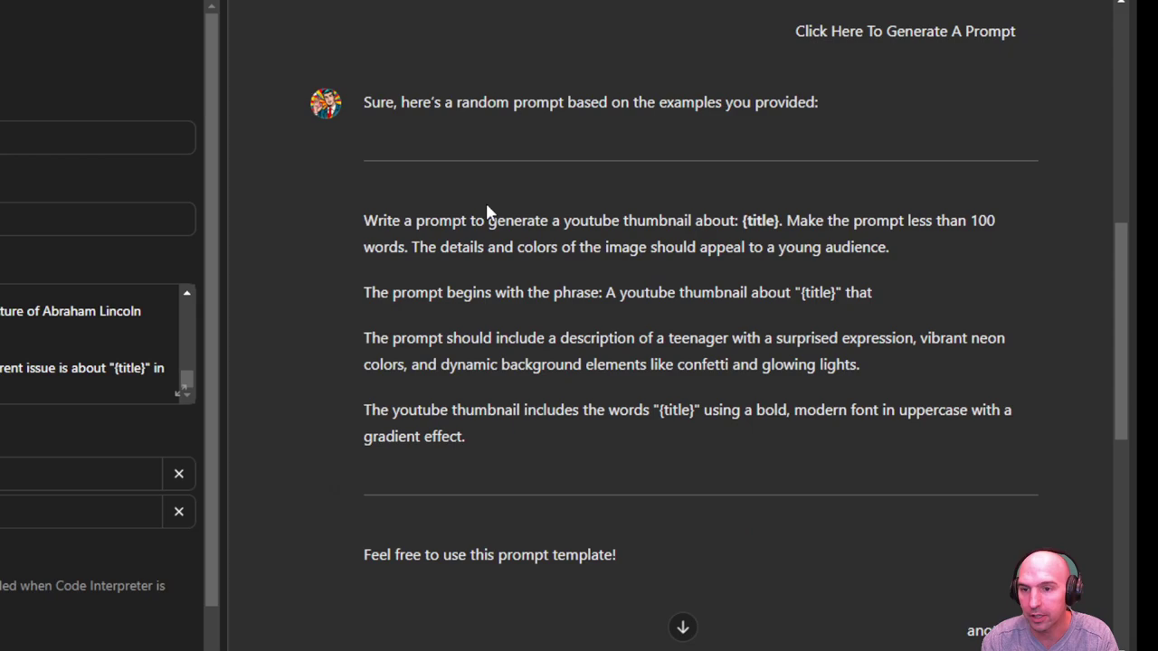
left_click_drag(346, 224, 558, 245)
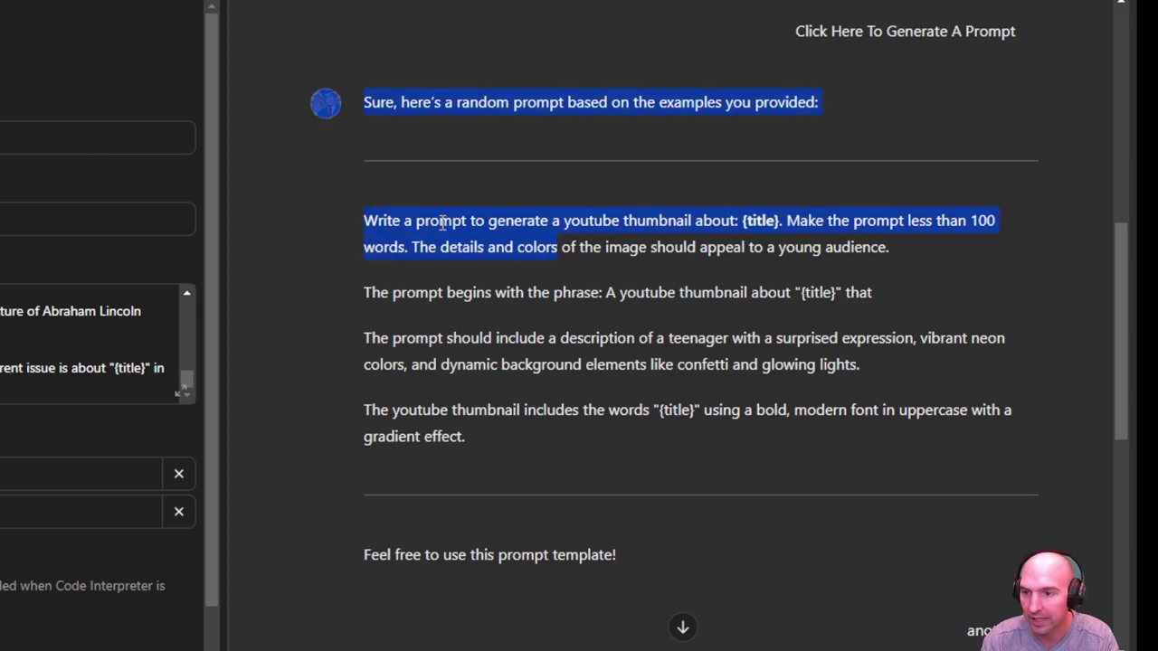
left_click(379, 225)
left_click_drag(363, 222, 512, 438)
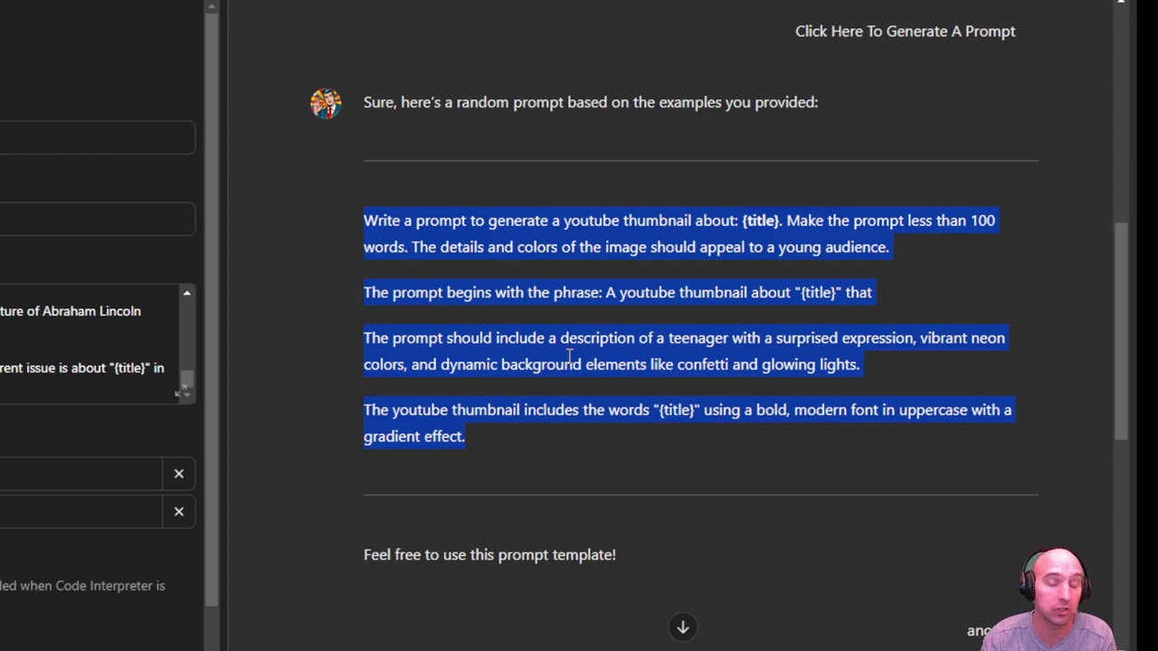
key("alt+Tab")
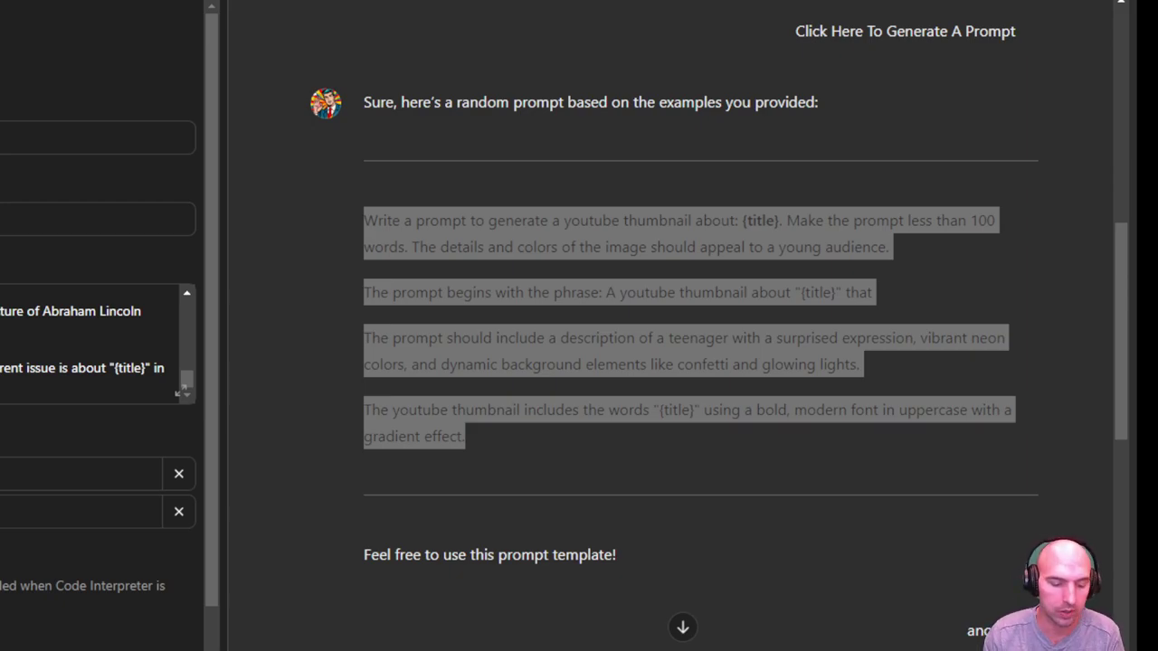
key("alt+Tab")
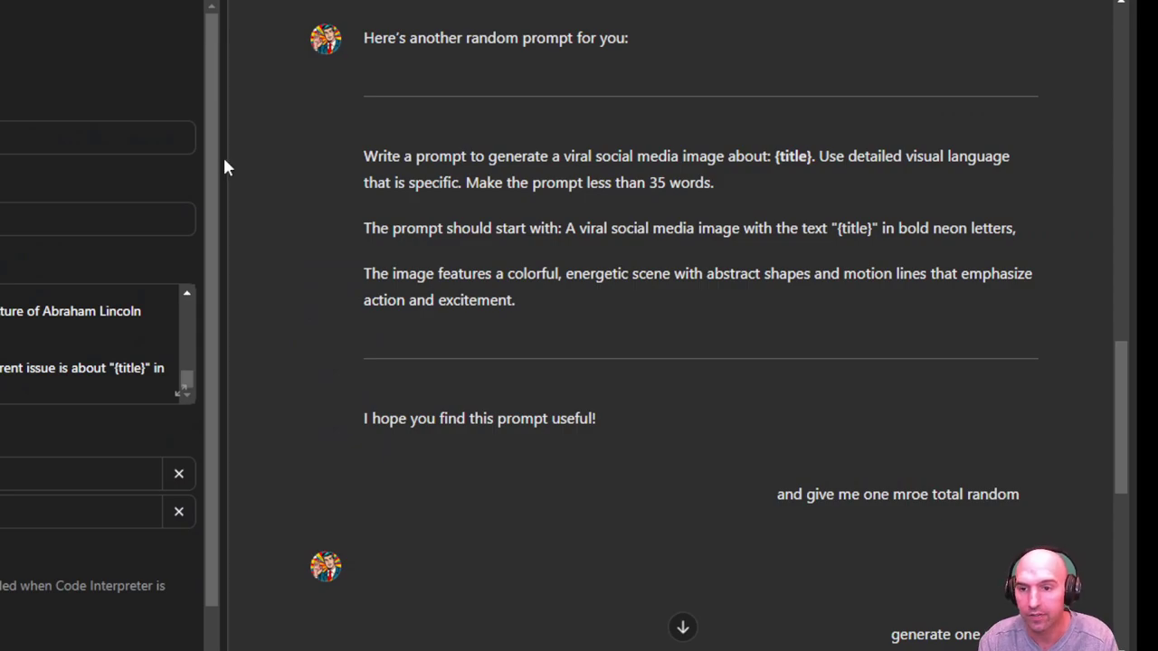
Examine the wording of the YouTube thumbnail prompt and the viral social media image prompt in the conversation.
scroll(613, 350, "up", 7)
scroll(612, 349, "down", 1)
scroll(612, 349, "up", 2)
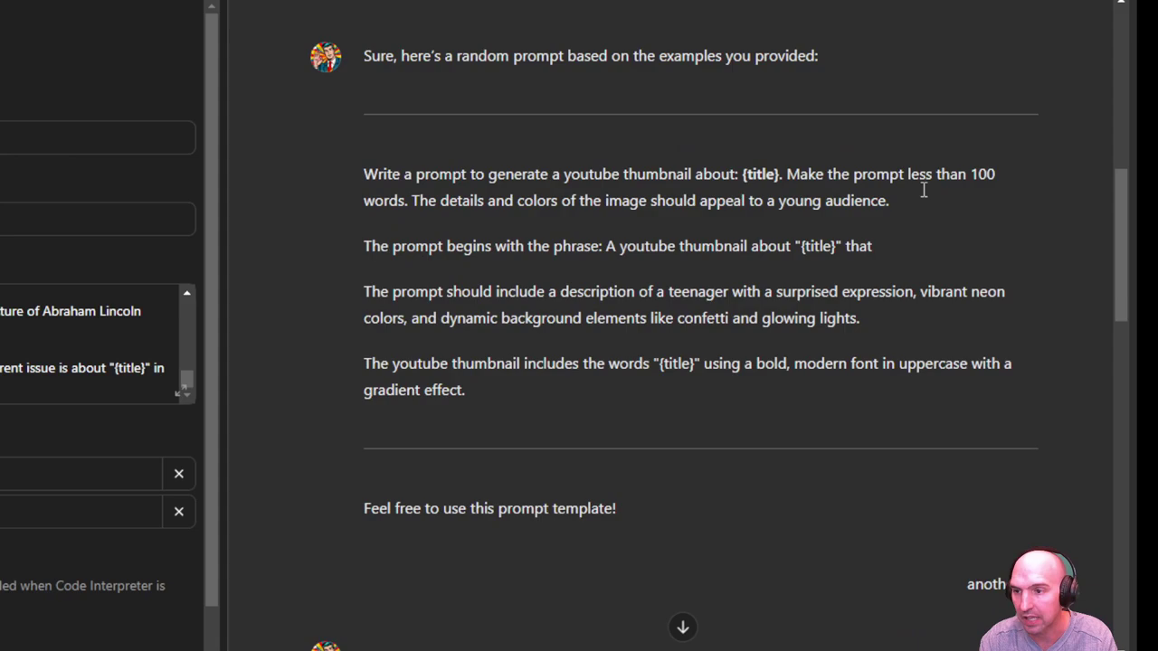
scroll(668, 264, "down", 3)
left_click_drag(486, 102, 825, 105)
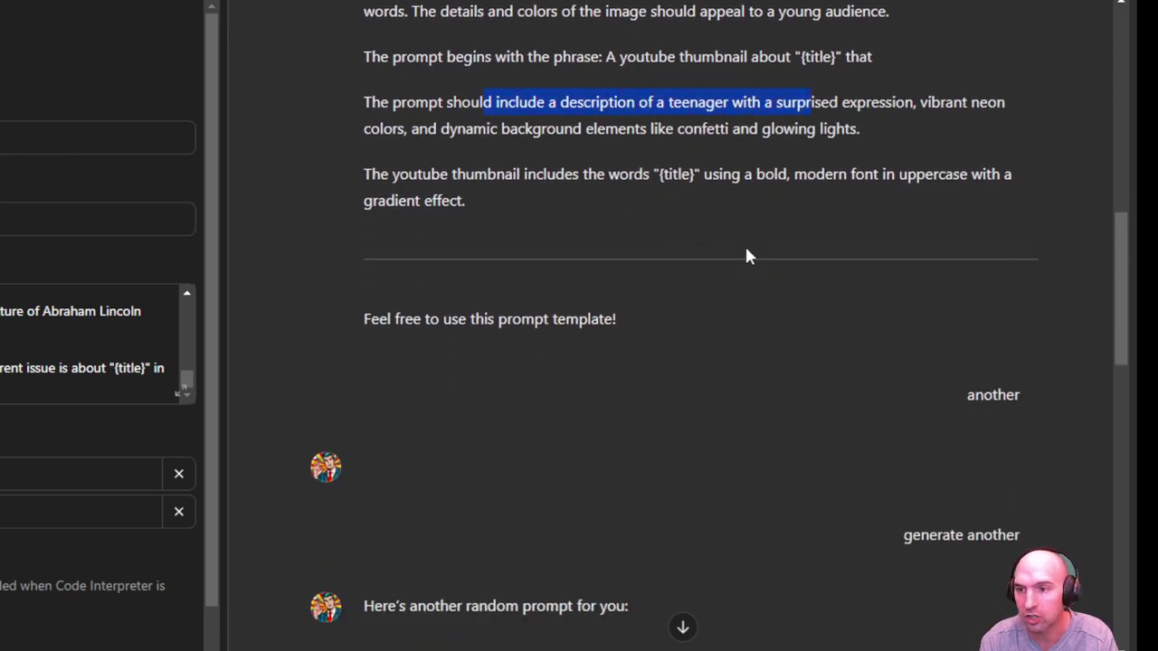
scroll(746, 256, "down", 9)
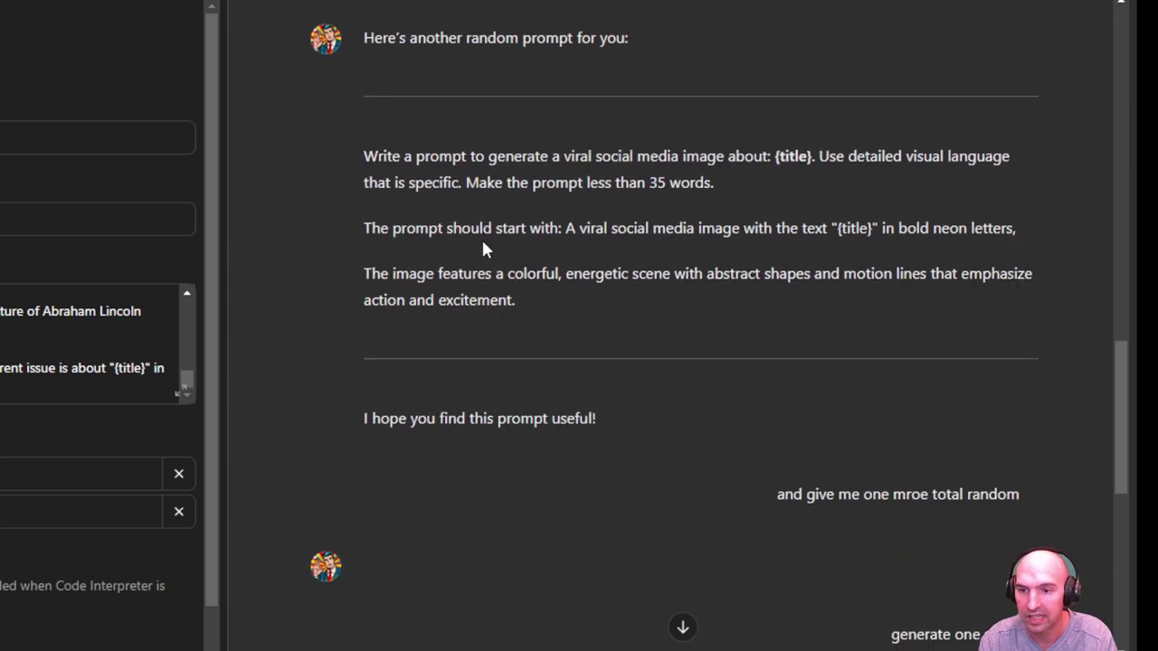
left_click_drag(447, 228, 1008, 228)
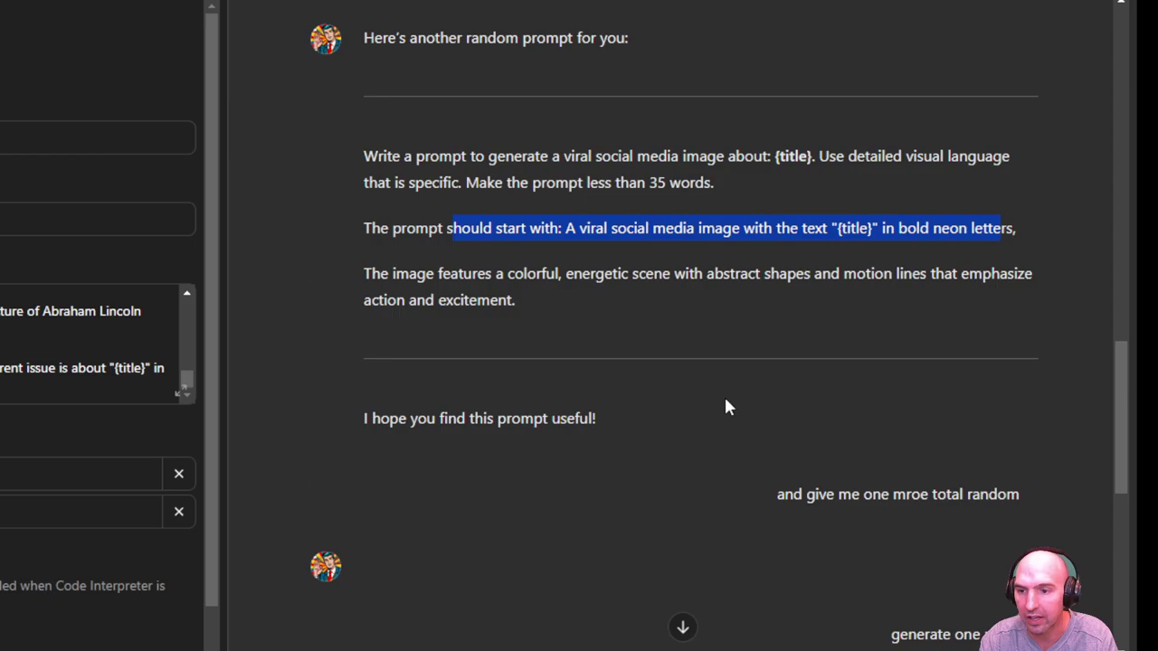
left_click_drag(599, 273, 892, 273)
Select the full text of the modern digital poster prompt at the end of the conversation.
scroll(751, 407, "down", 6)
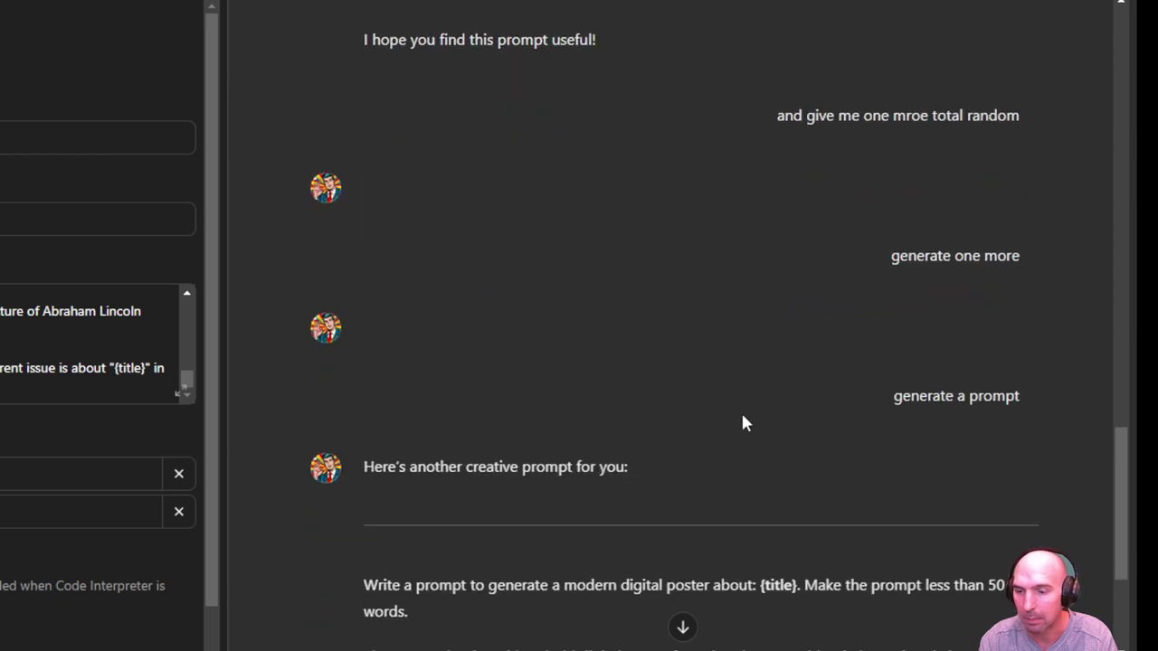
scroll(743, 422, "down", 3)
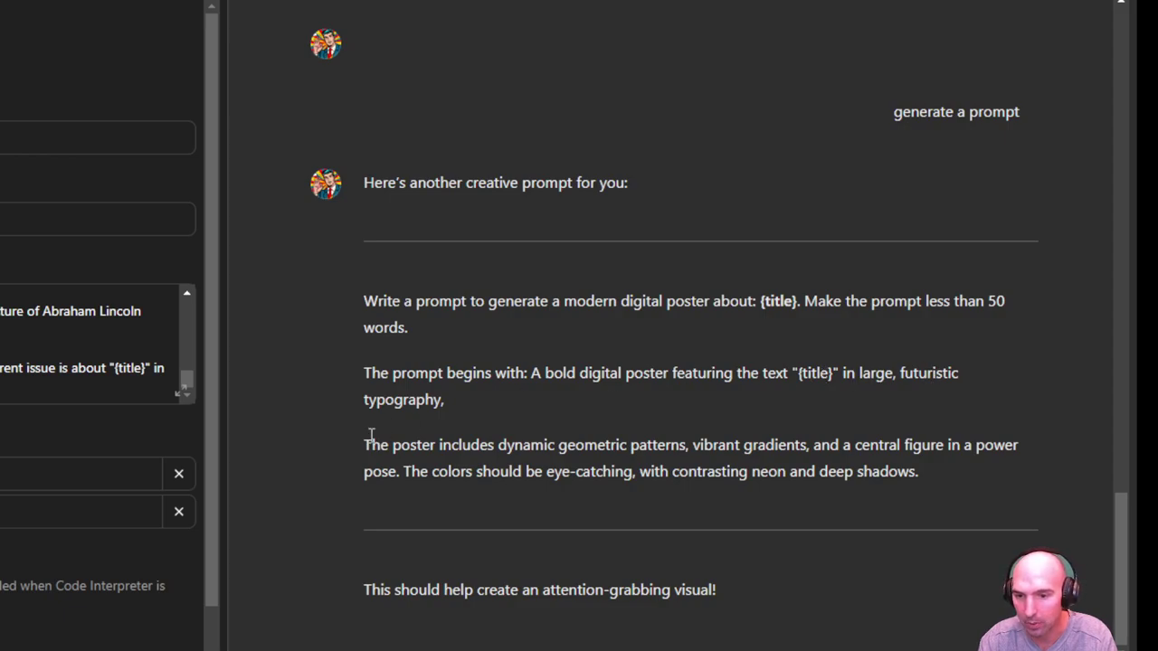
left_click_drag(932, 477, 877, 503)
left_click(367, 308)
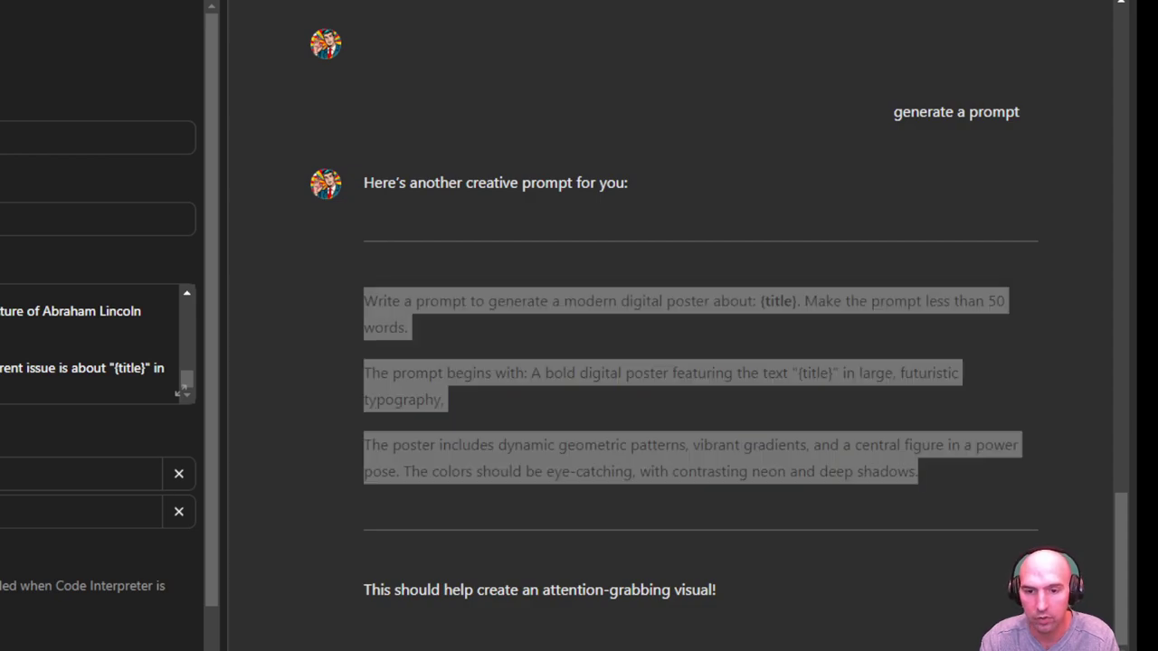
key("alt+Tab")
key("alt+Tab")
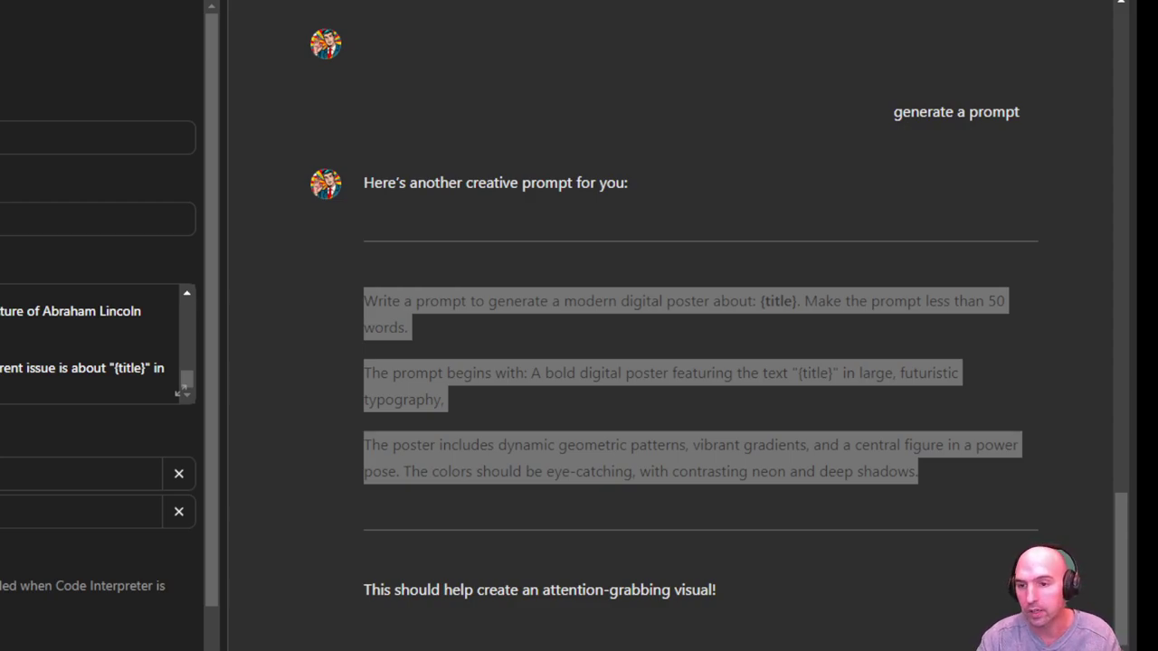
key("alt+Tab")
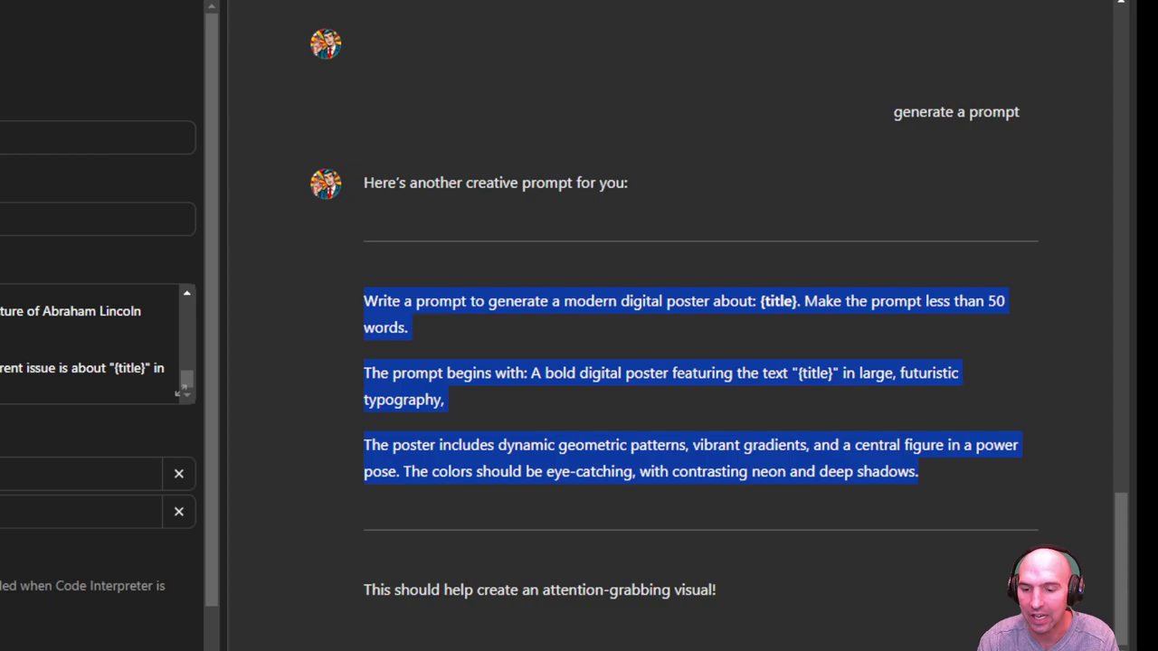
Switch to File Explorer and view images 0001, 0002 and 0003 of the unsuffixed subscribe batch, plus its prompt text file.
key("alt+Tab")
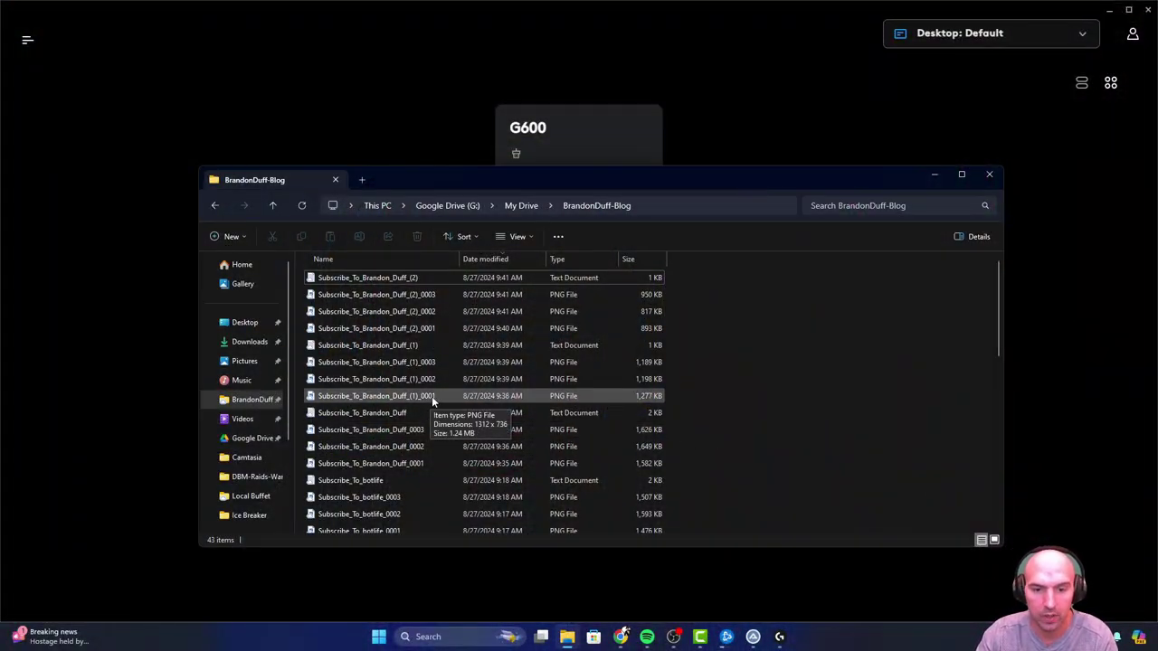
double_click(448, 464)
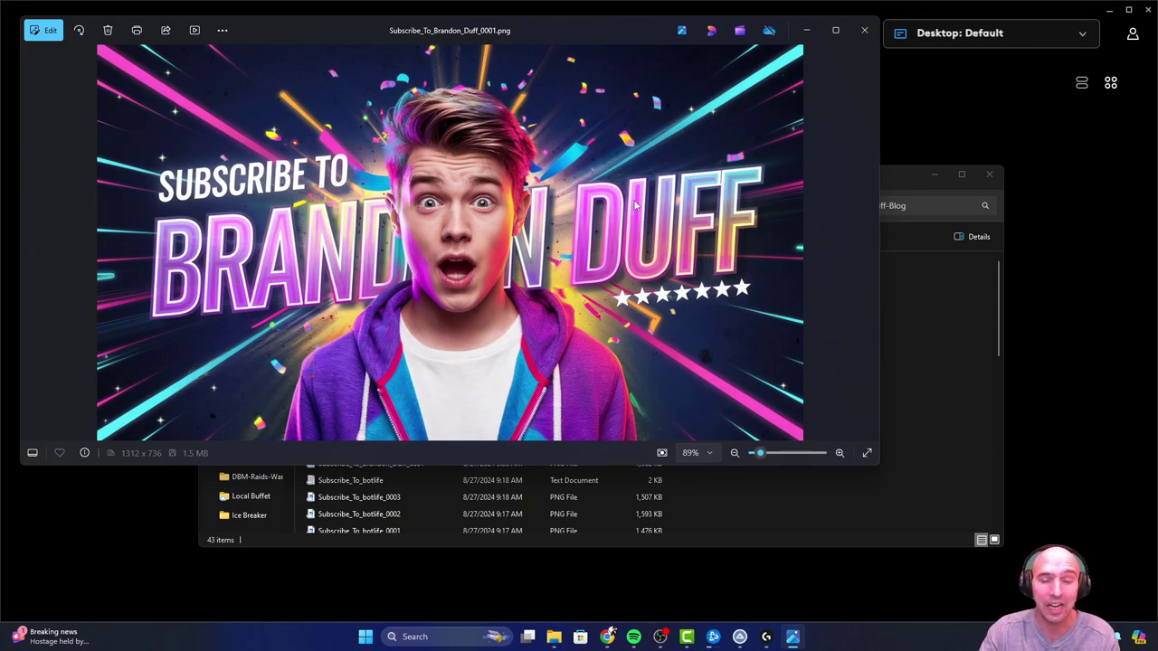
left_click(853, 36)
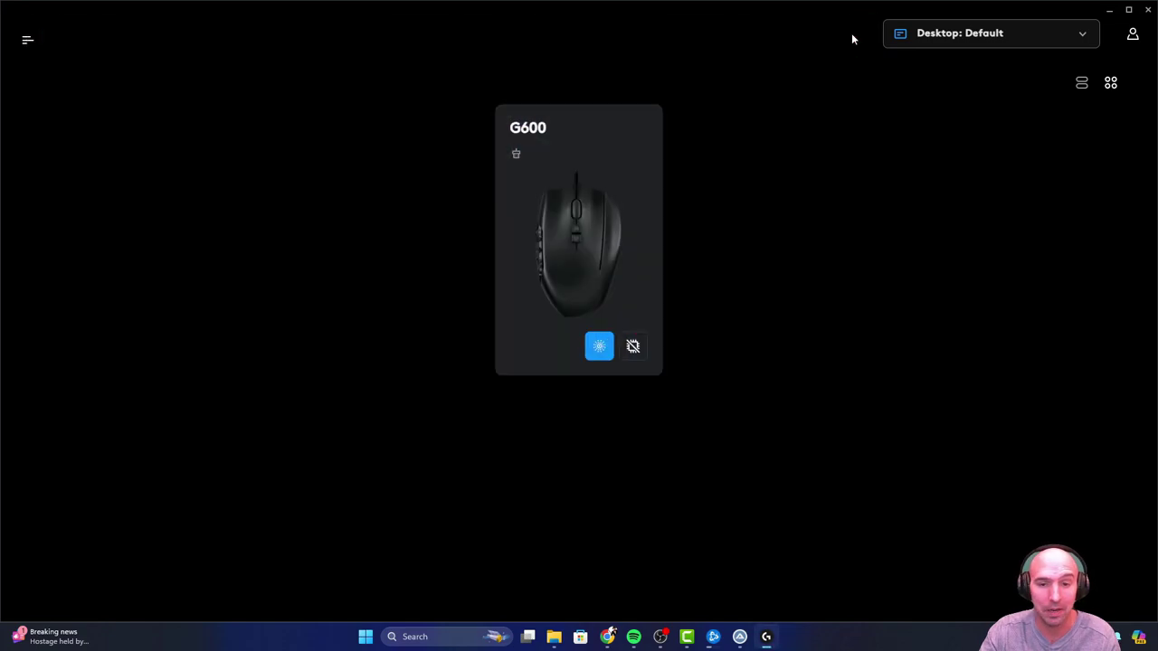
left_click(565, 640)
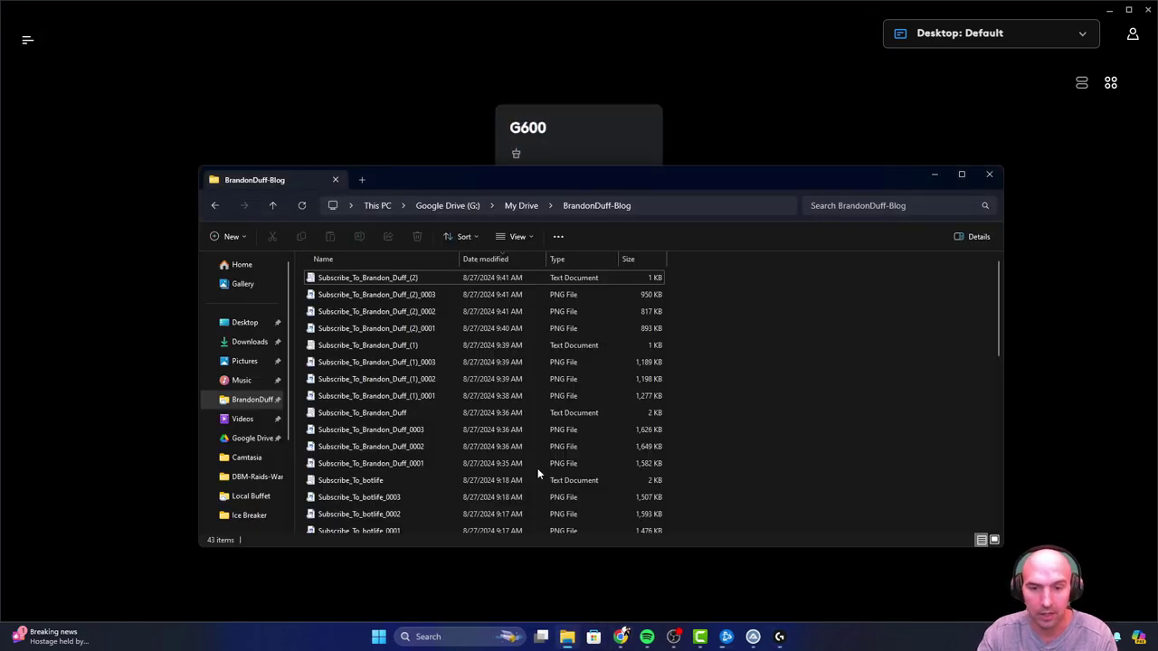
double_click(417, 445)
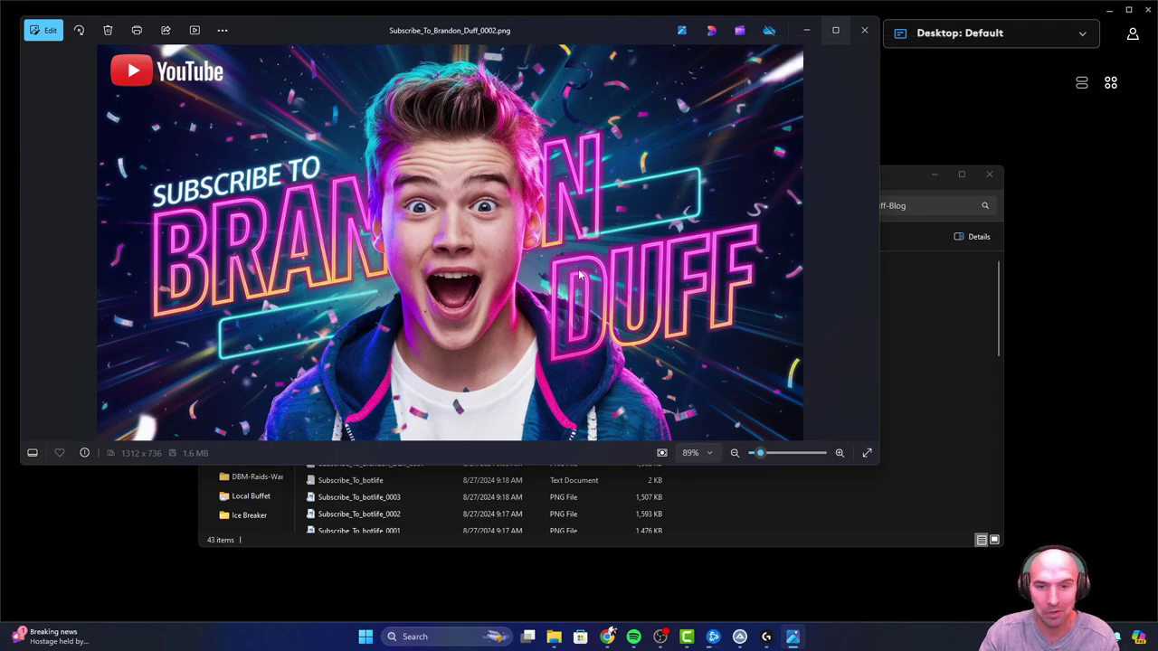
left_click(863, 30)
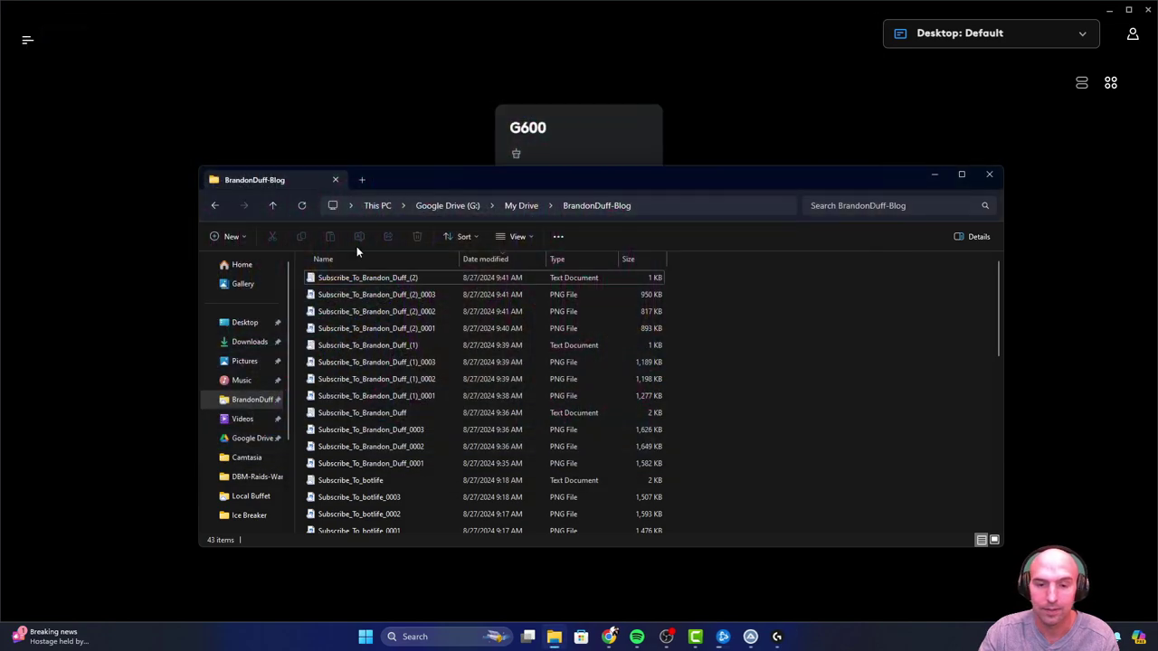
double_click(376, 432)
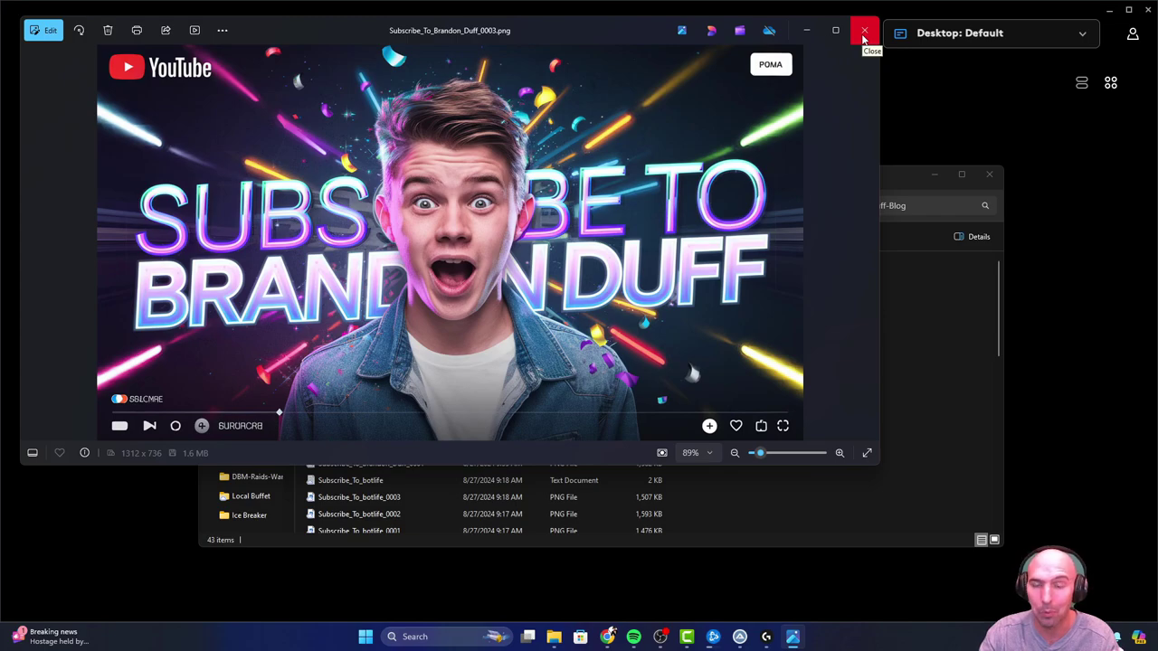
left_click(864, 34)
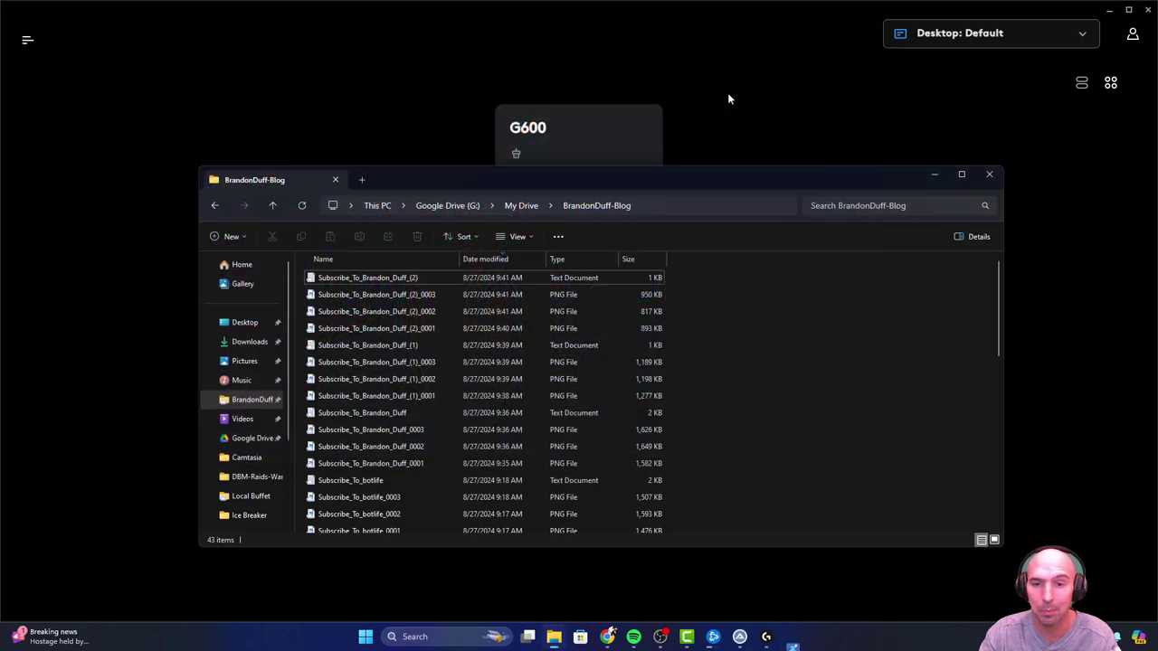
double_click(389, 411)
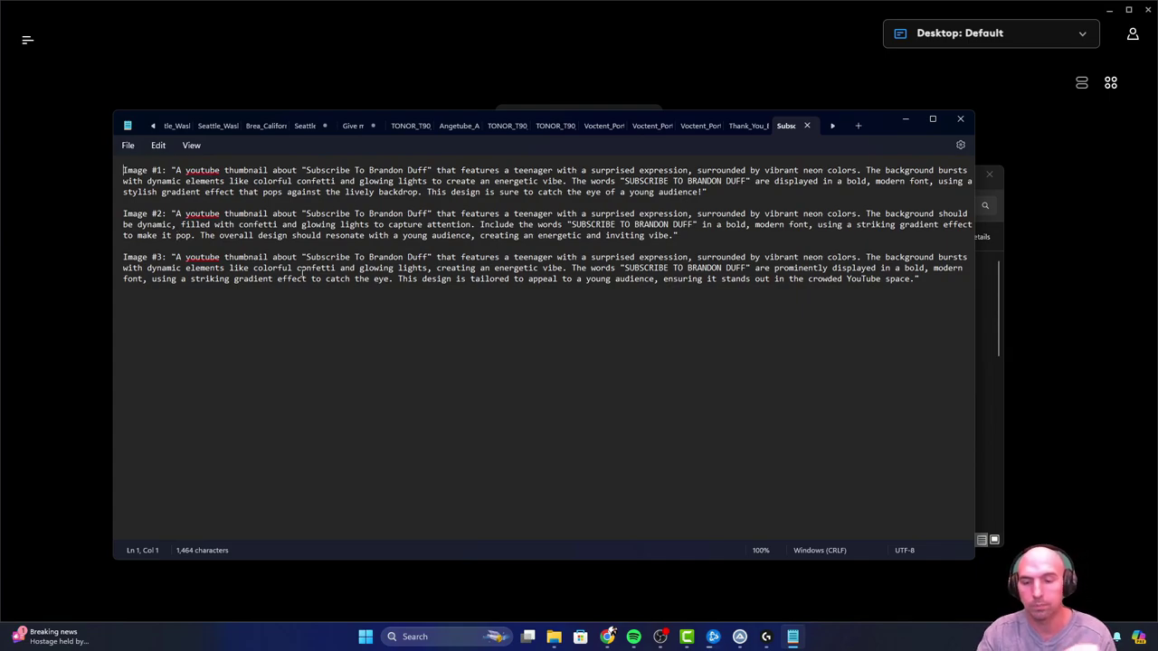
left_click(661, 638)
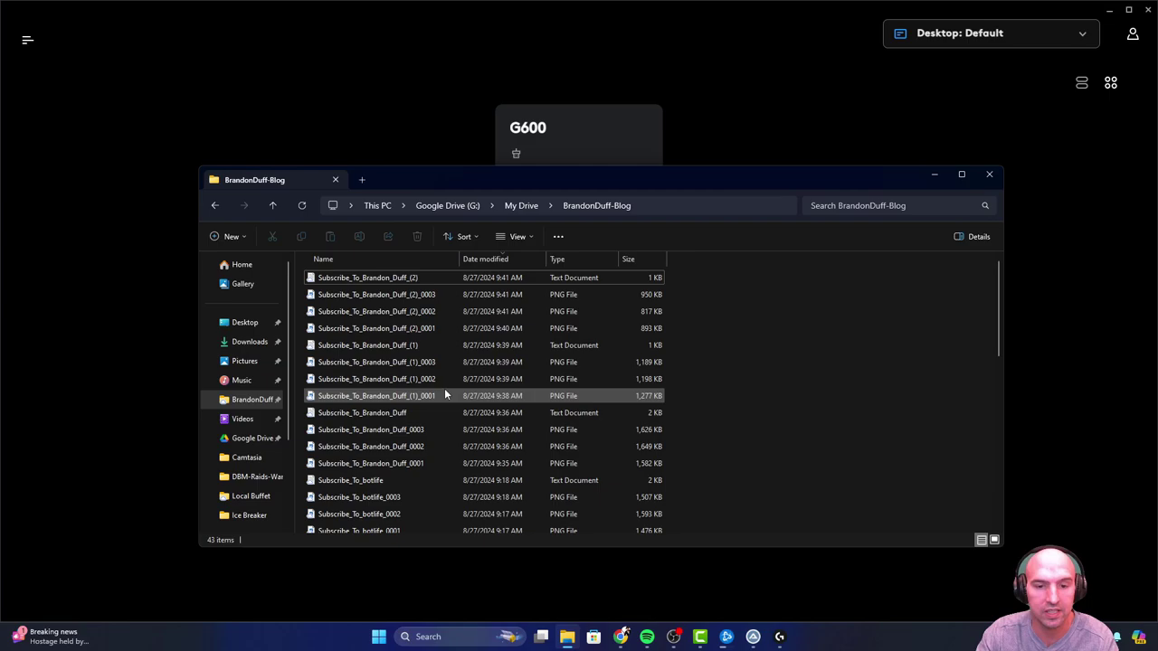
View image 0001 of the subscribe batch suffixed (1), and read the prompt text file belonging to it.
double_click(445, 396)
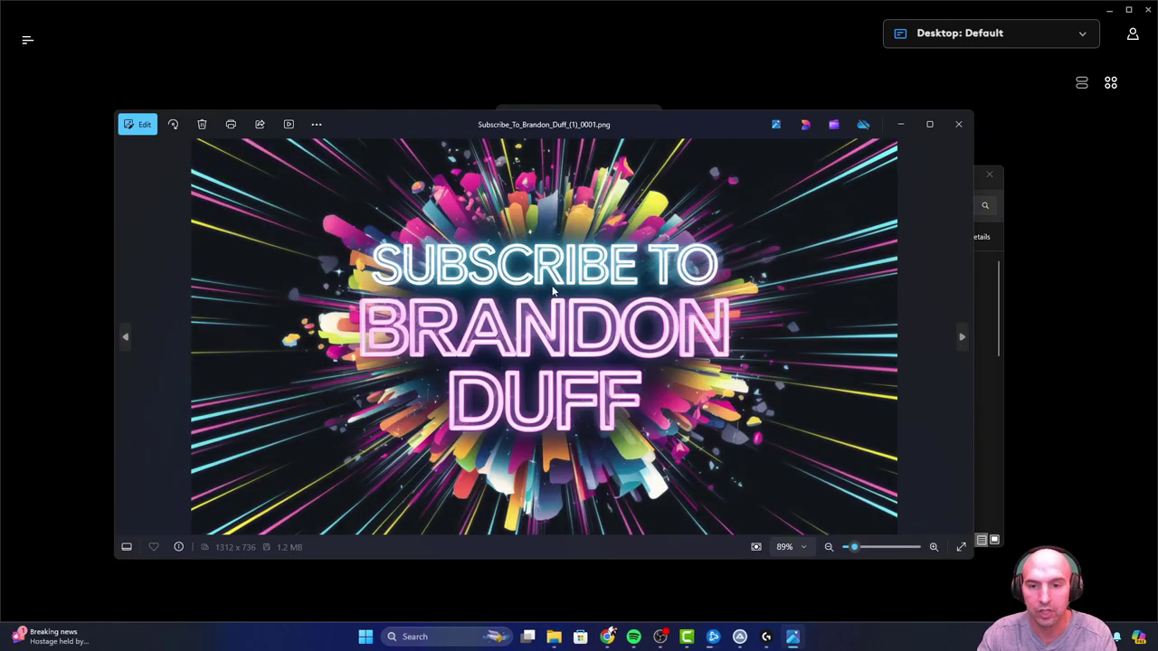
left_click(895, 127)
double_click(393, 346)
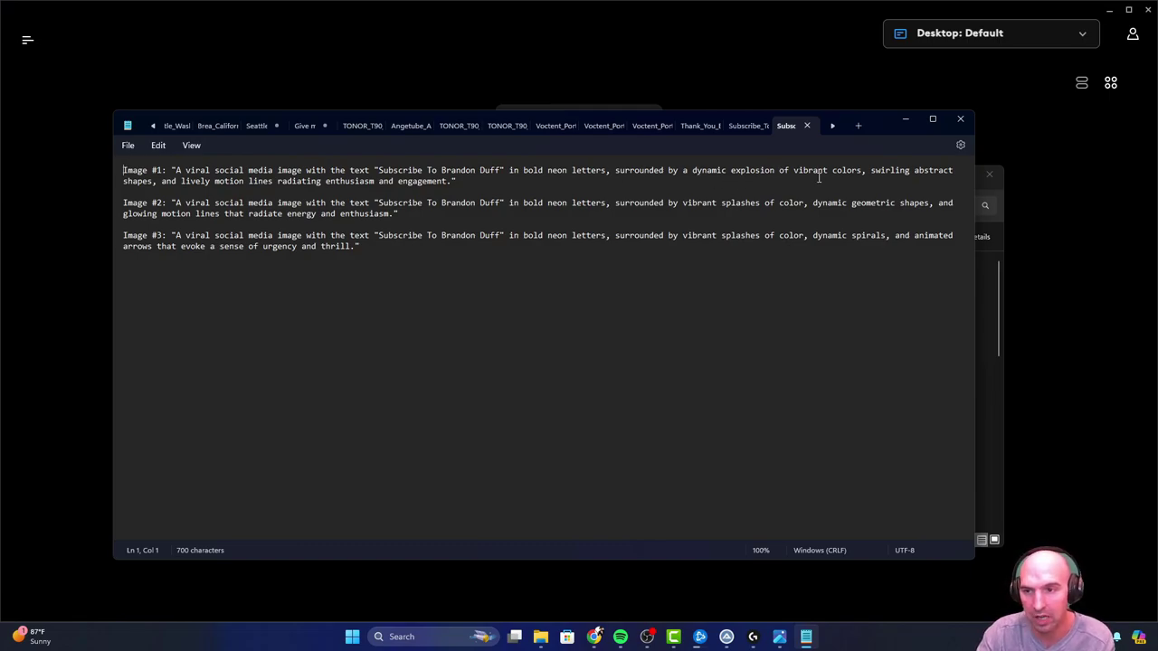
left_click(959, 119)
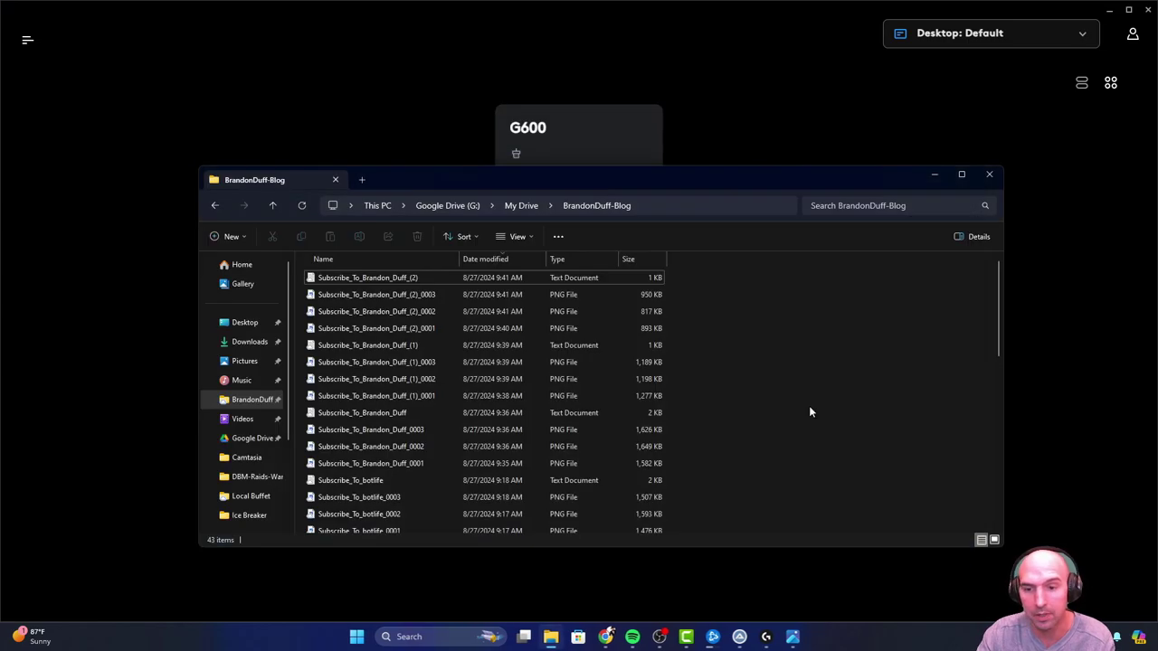
View image 0001 of the subscribe batch suffixed (1) and image 0002 of the batch suffixed (2).
left_click(796, 637)
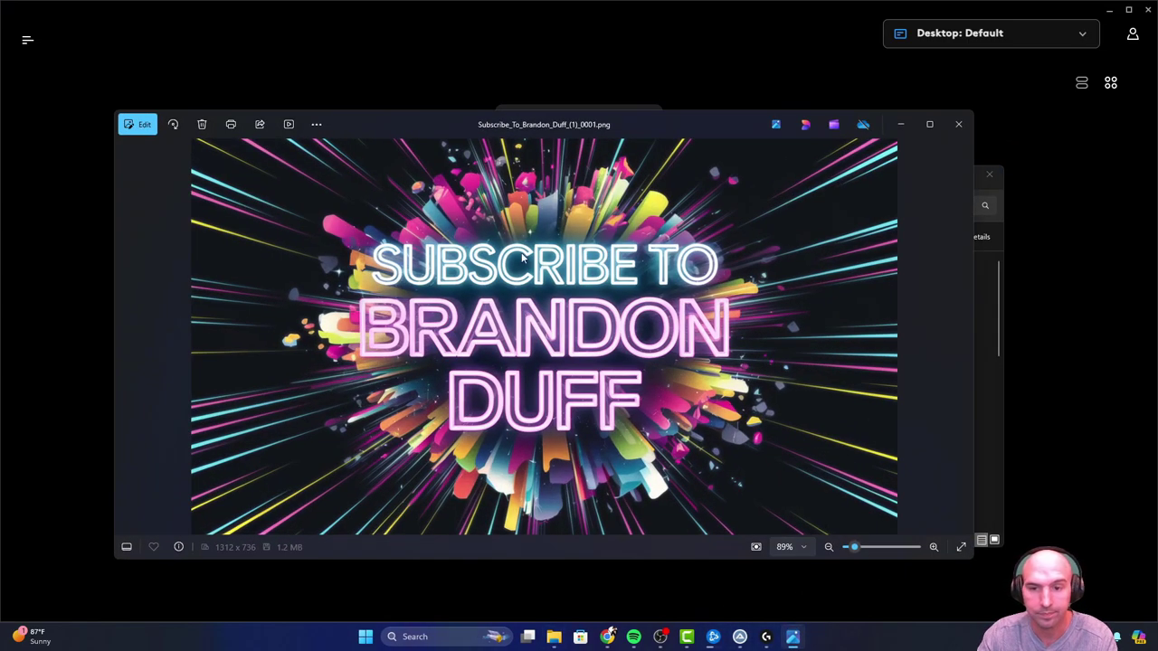
left_click(959, 127)
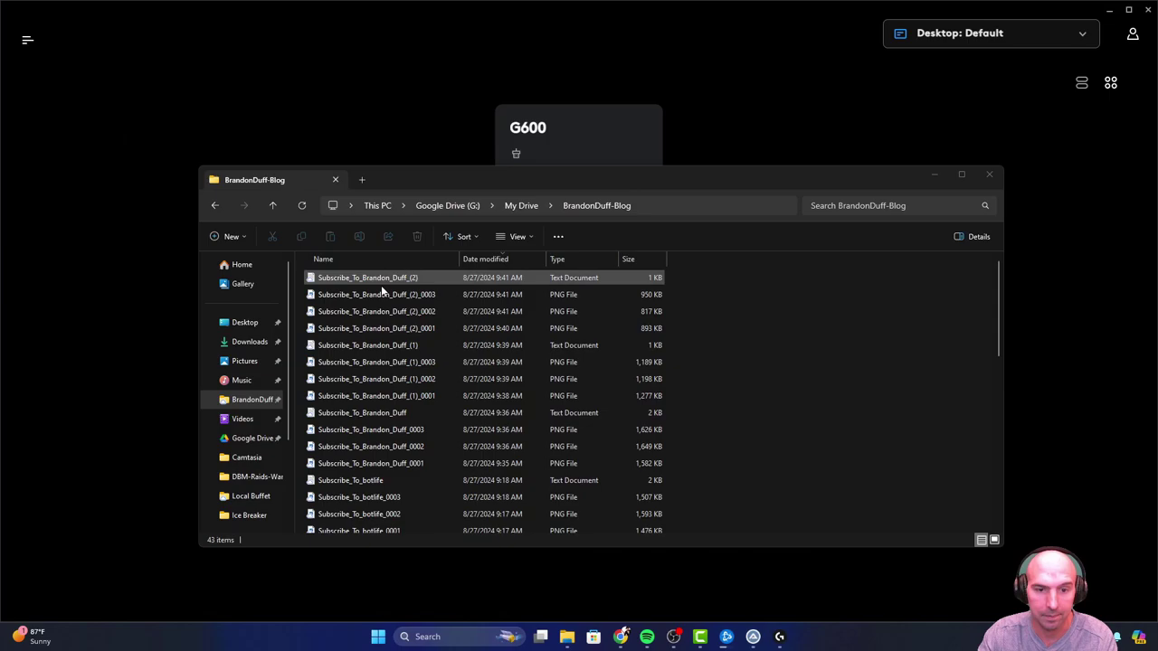
double_click(411, 315)
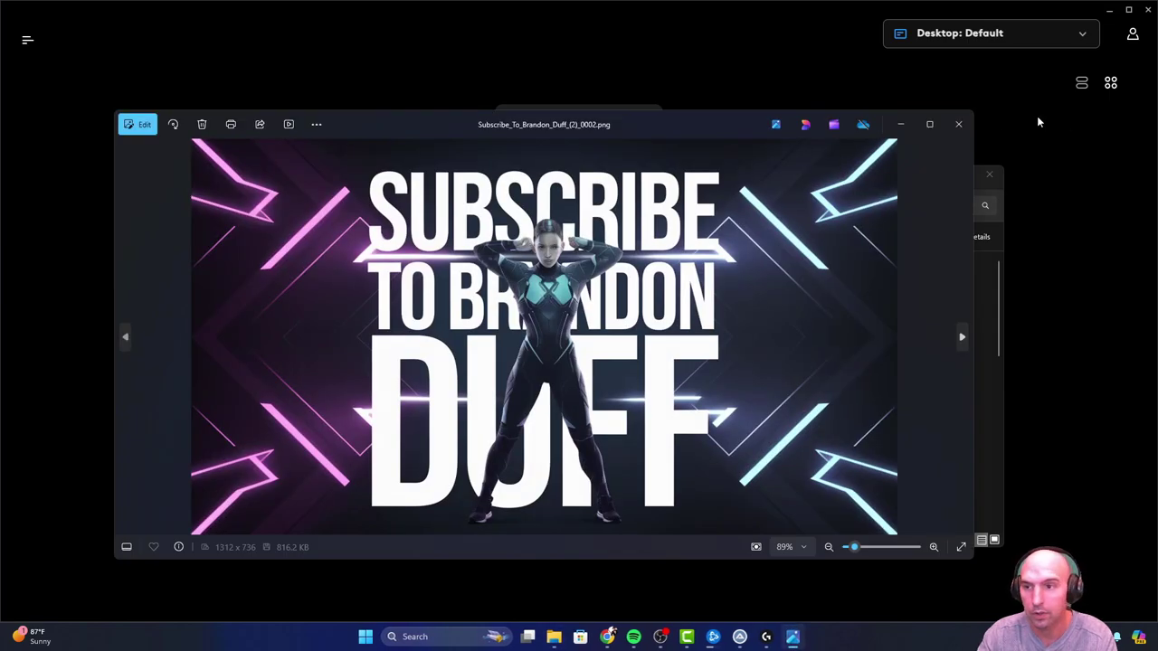
left_click(958, 124)
View images 0002 and 0003 of the subscribe batch suffixed (1).
double_click(391, 379)
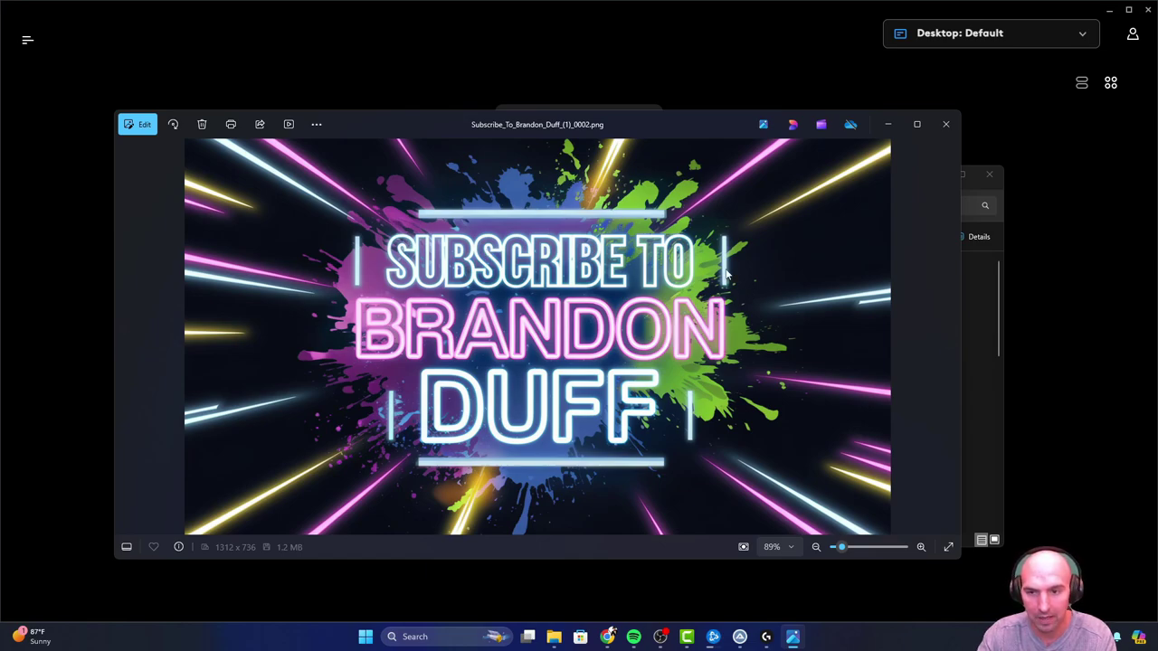
left_click(945, 124)
double_click(408, 364)
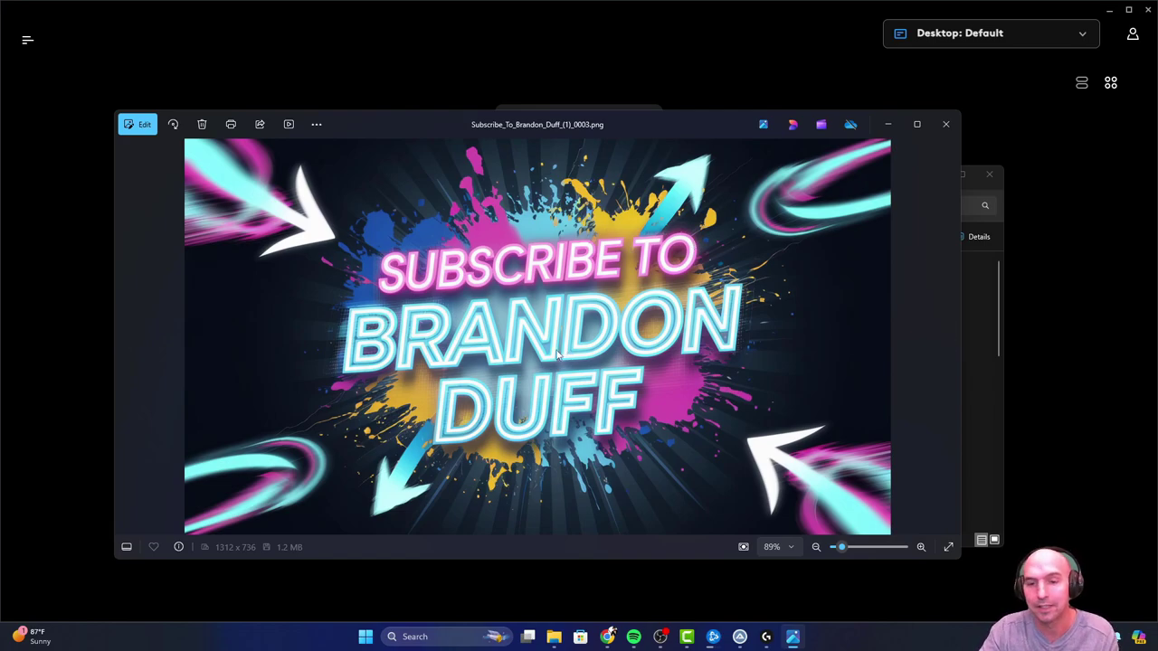
right_click(557, 355)
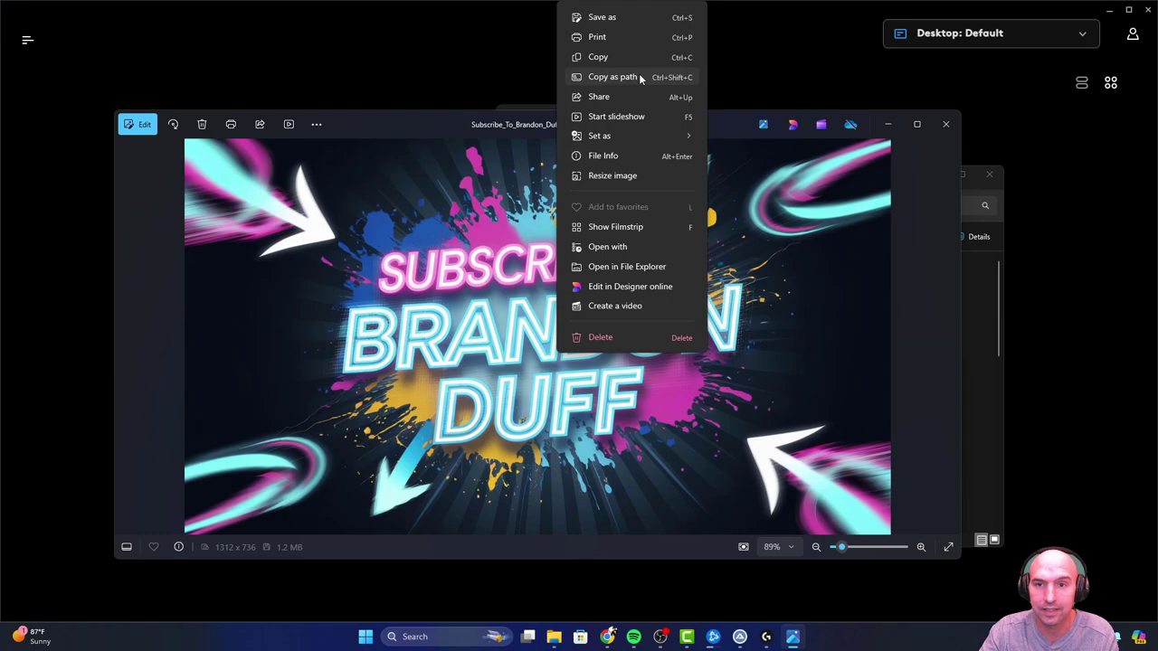
left_click(791, 276)
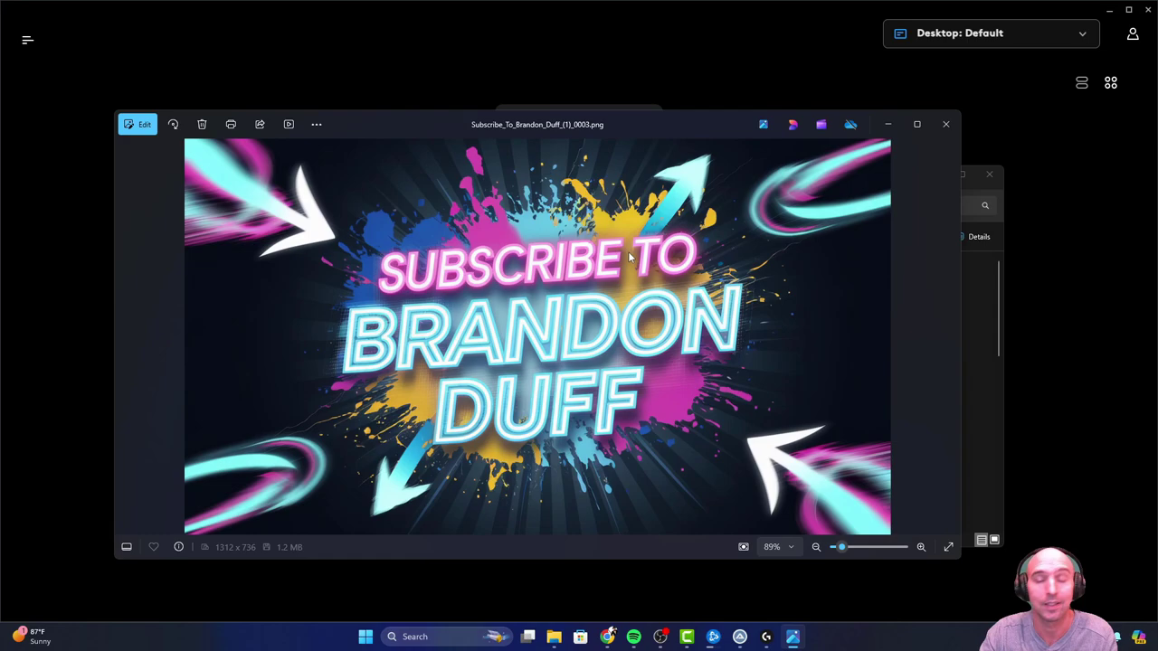
left_click(945, 124)
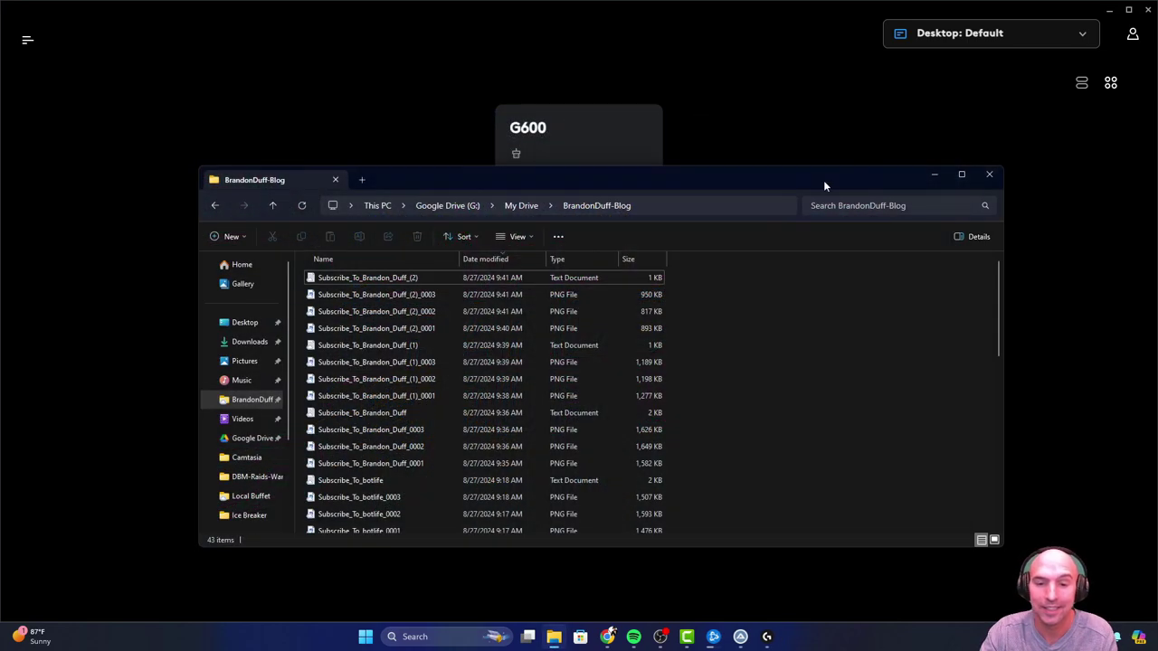
Read the prompt text file of the subscribe batch suffixed (2) and view its images 0001, 0002 and 0003.
double_click(423, 279)
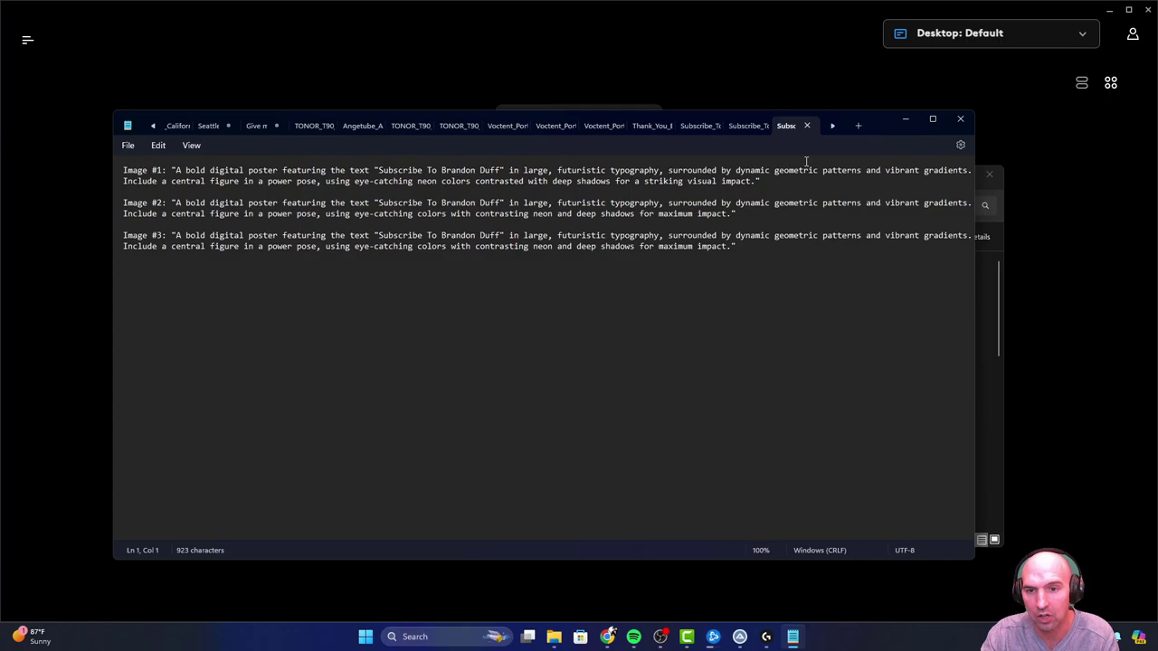
left_click(971, 118)
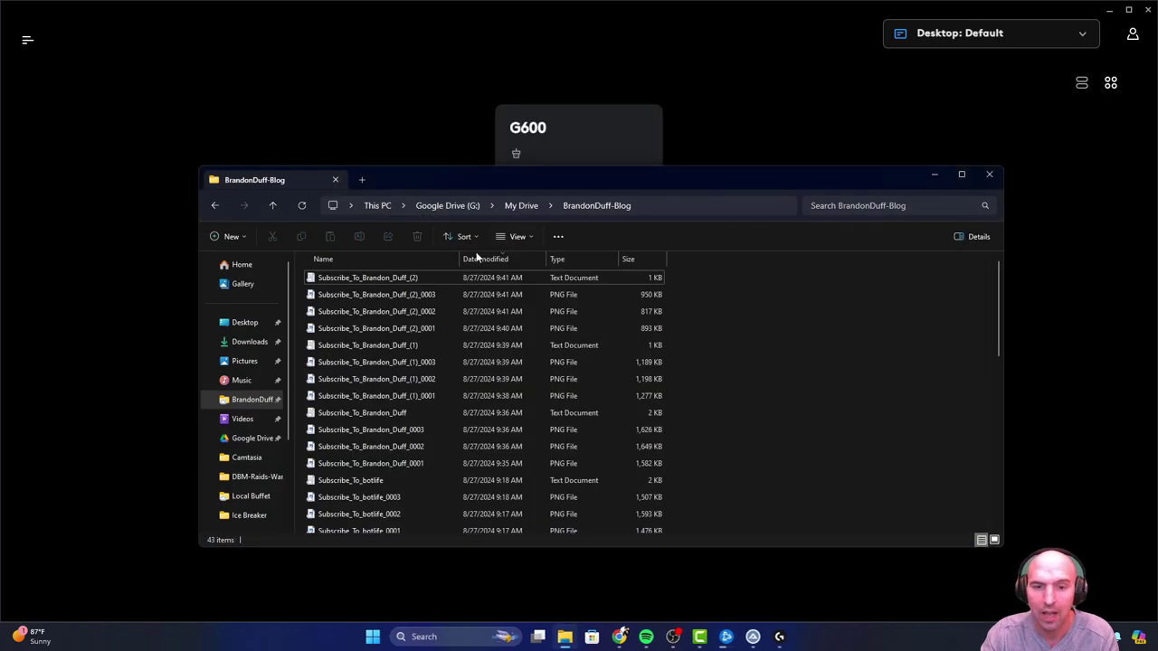
double_click(400, 328)
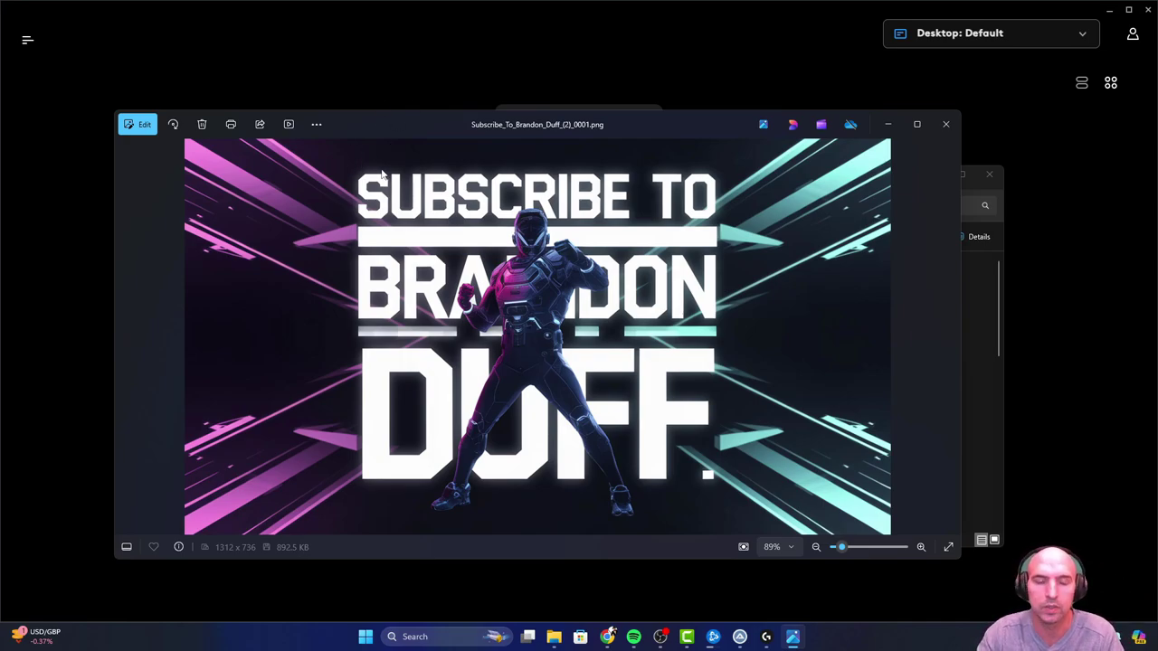
left_click(945, 138)
double_click(400, 299)
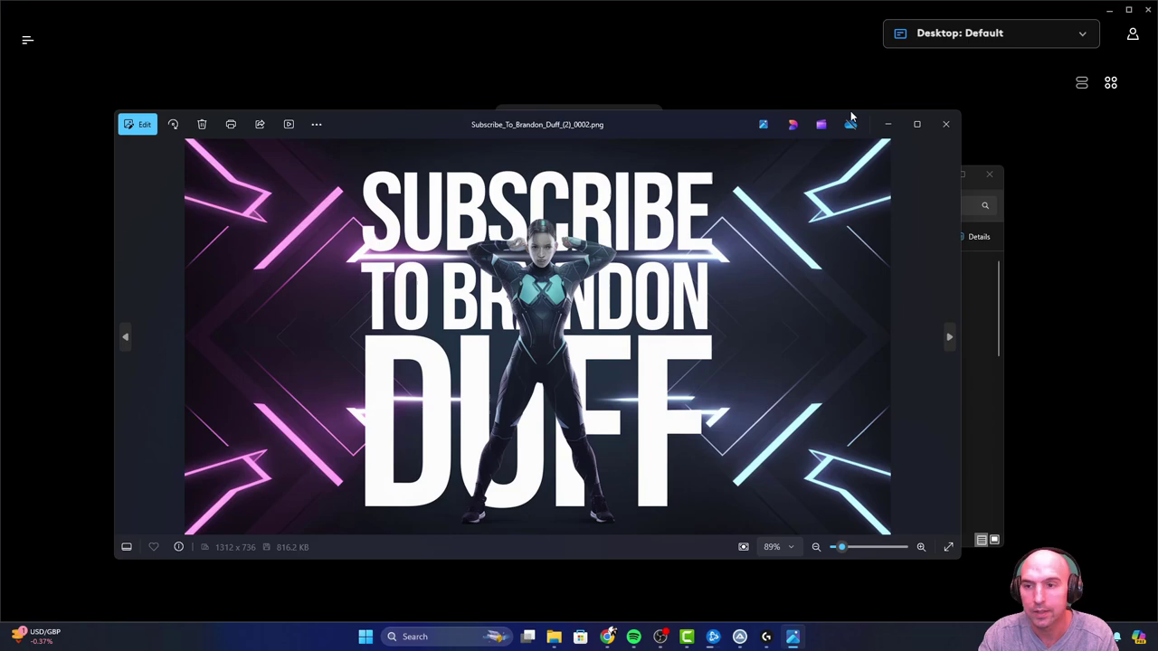
left_click(946, 126)
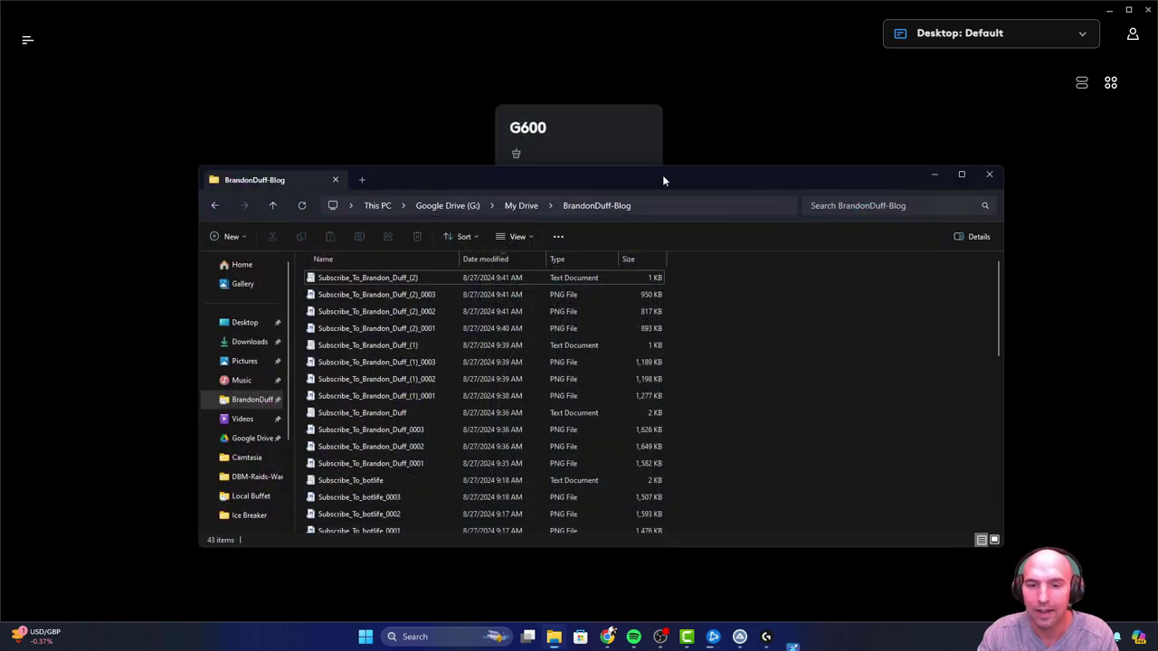
double_click(376, 296)
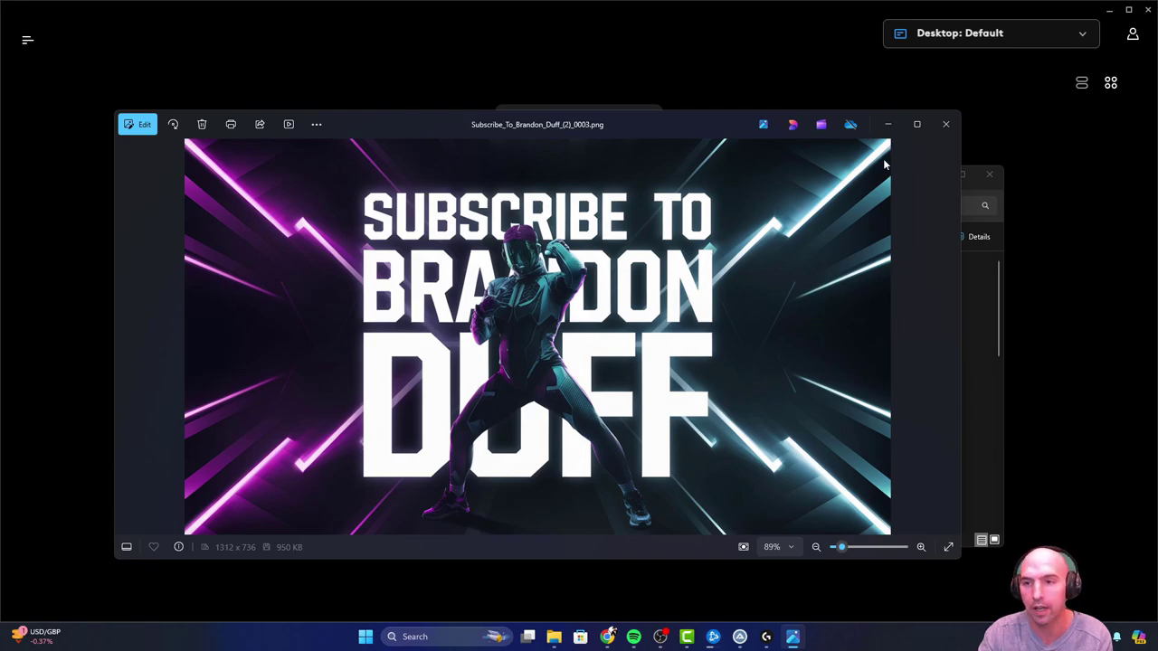
left_click(945, 124)
Reopen the prompt text file of the batch suffixed (2) and highlight "futuristic typography" in the Image #2 prompt.
double_click(414, 280)
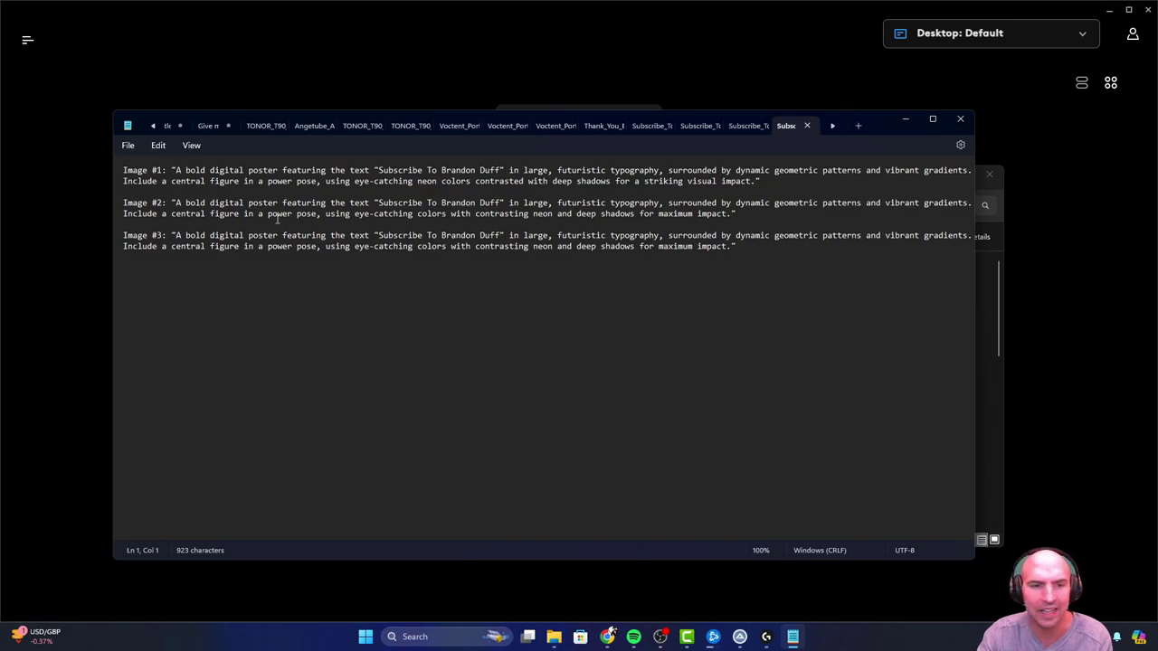
left_click_drag(257, 216, 739, 226)
left_click_drag(553, 203, 666, 205)
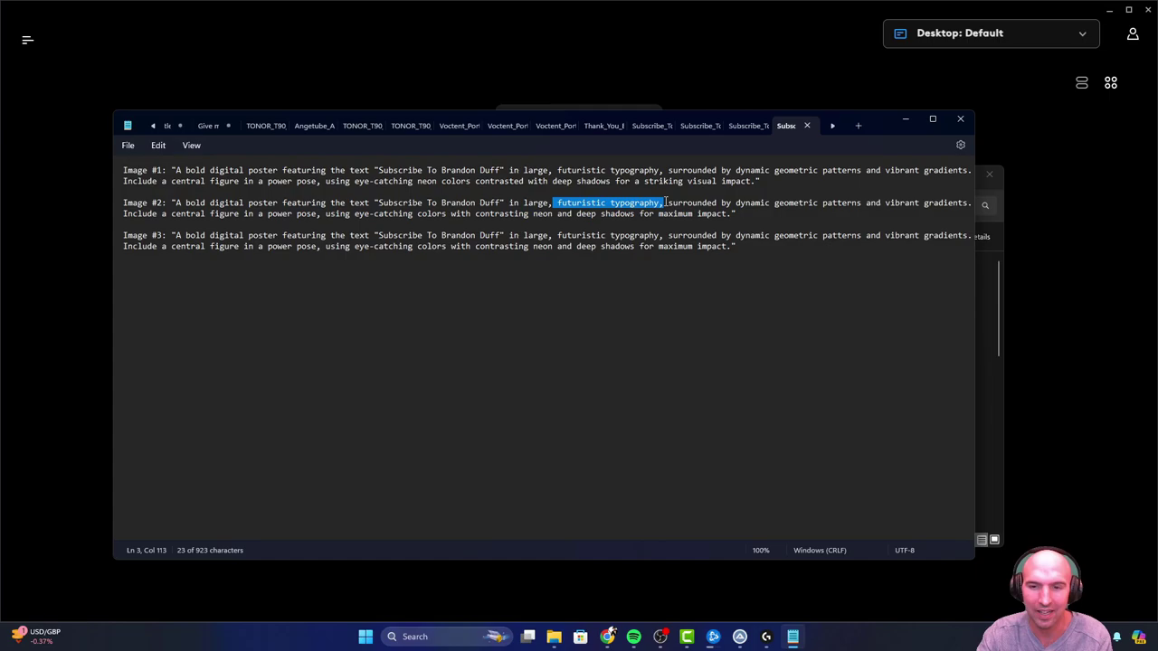
left_click_drag(557, 203, 665, 205)
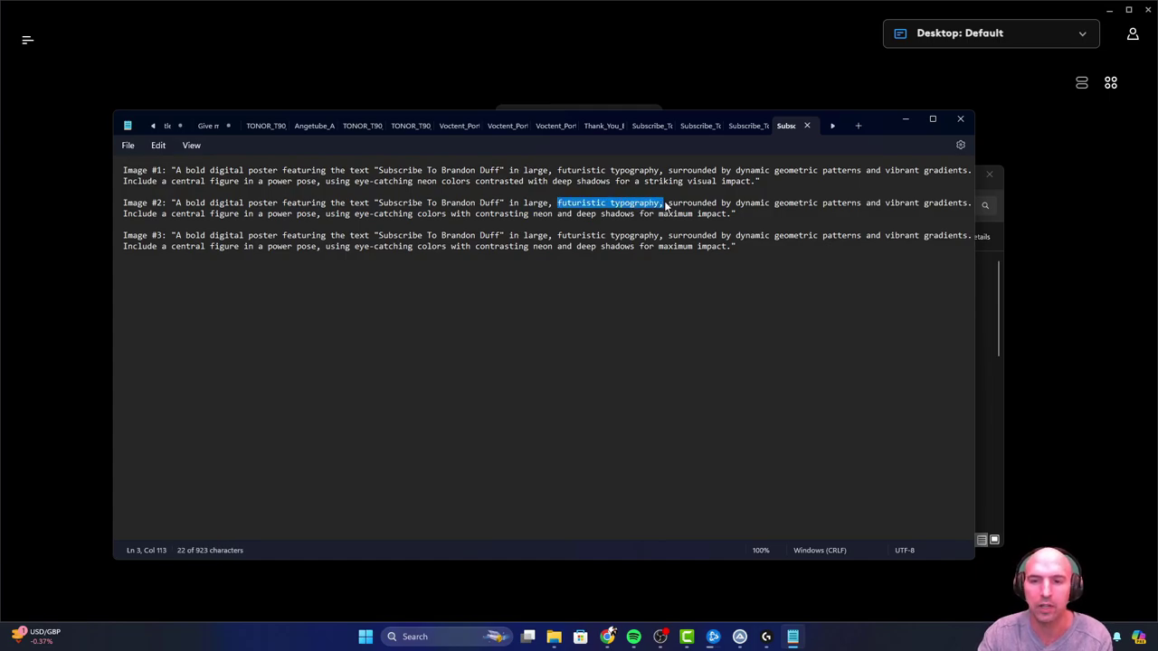
left_click(960, 119)
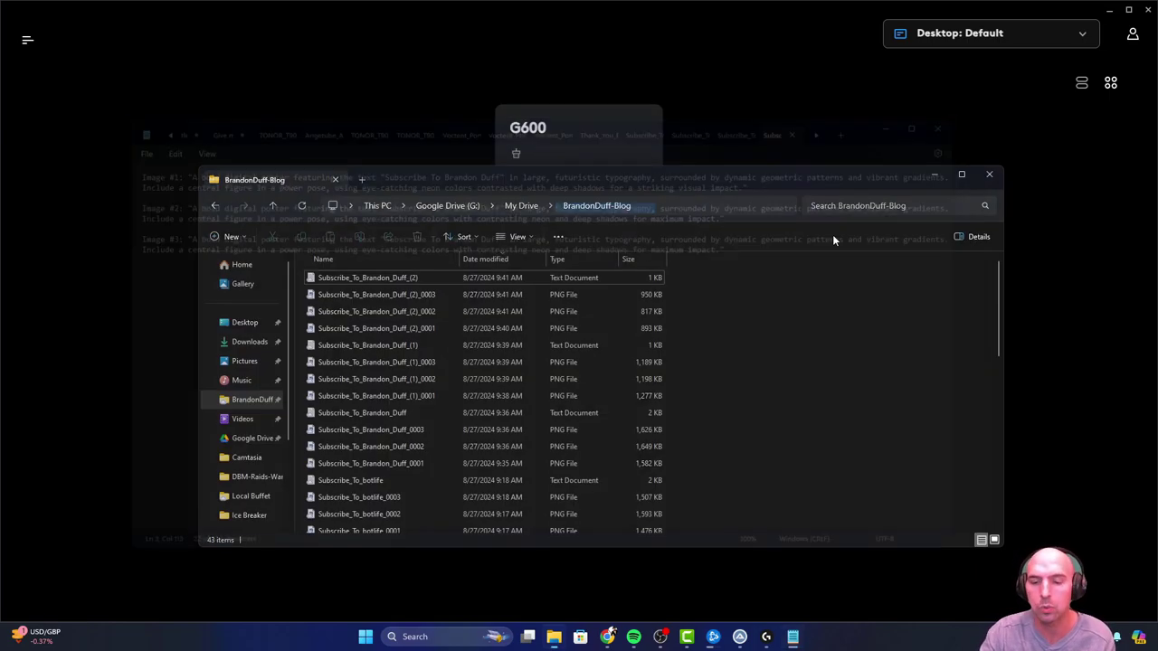
Switch to Chrome's Content Bounty community page and open the group's Learning section.
left_click(674, 637)
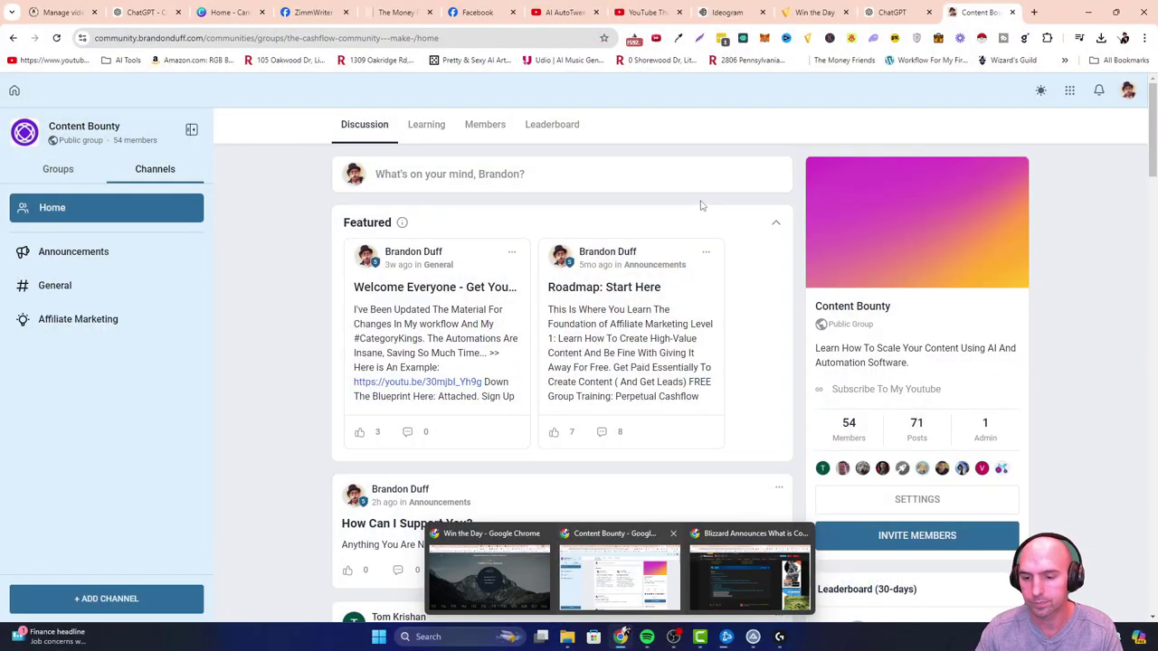
left_click(674, 639)
left_click(674, 638)
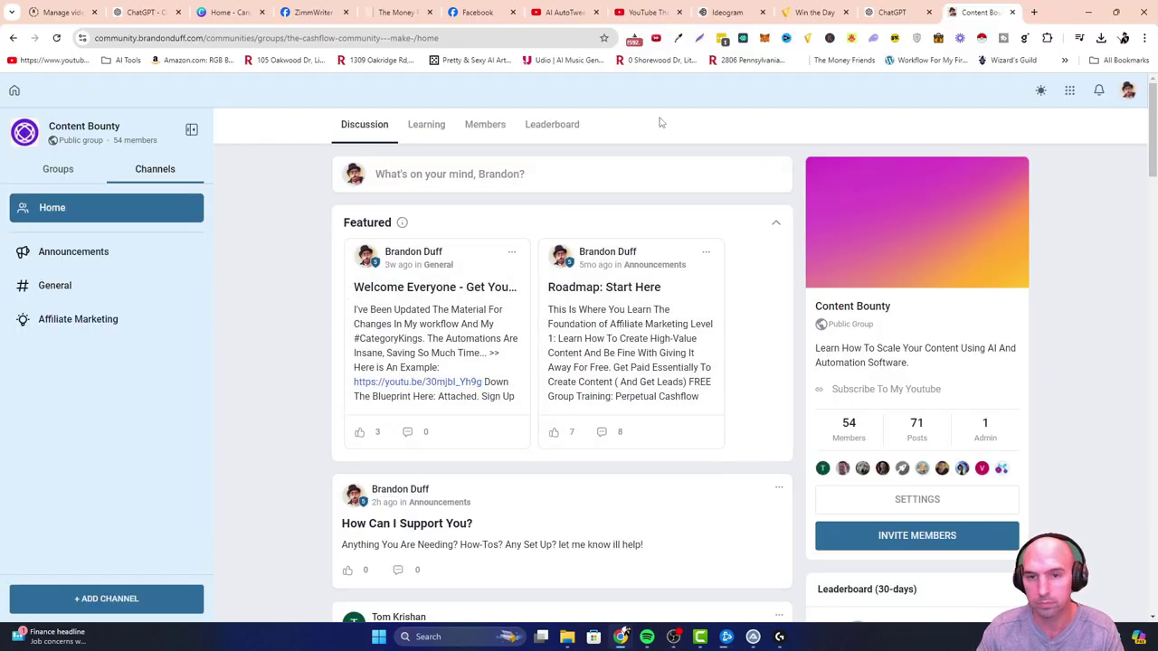
left_click(420, 127)
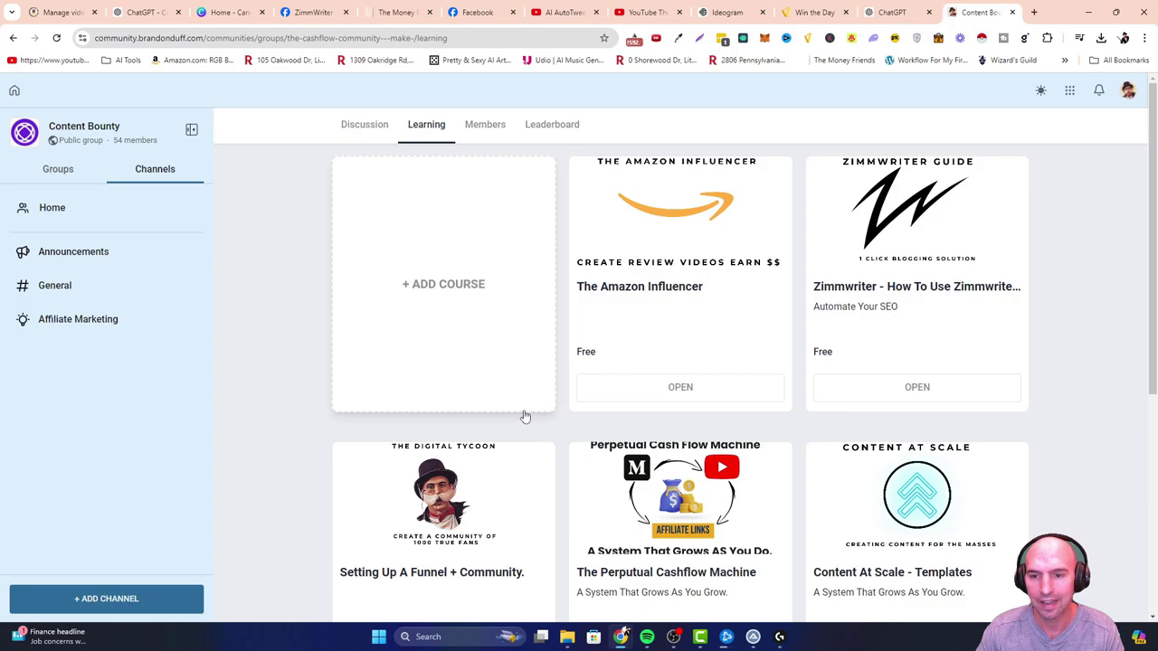
Examine the courses offered in the Learning section, from The Amazon Influencer to the Content At Scale Upgrade.
scroll(524, 416, "down", 2)
scroll(534, 414, "up", 2)
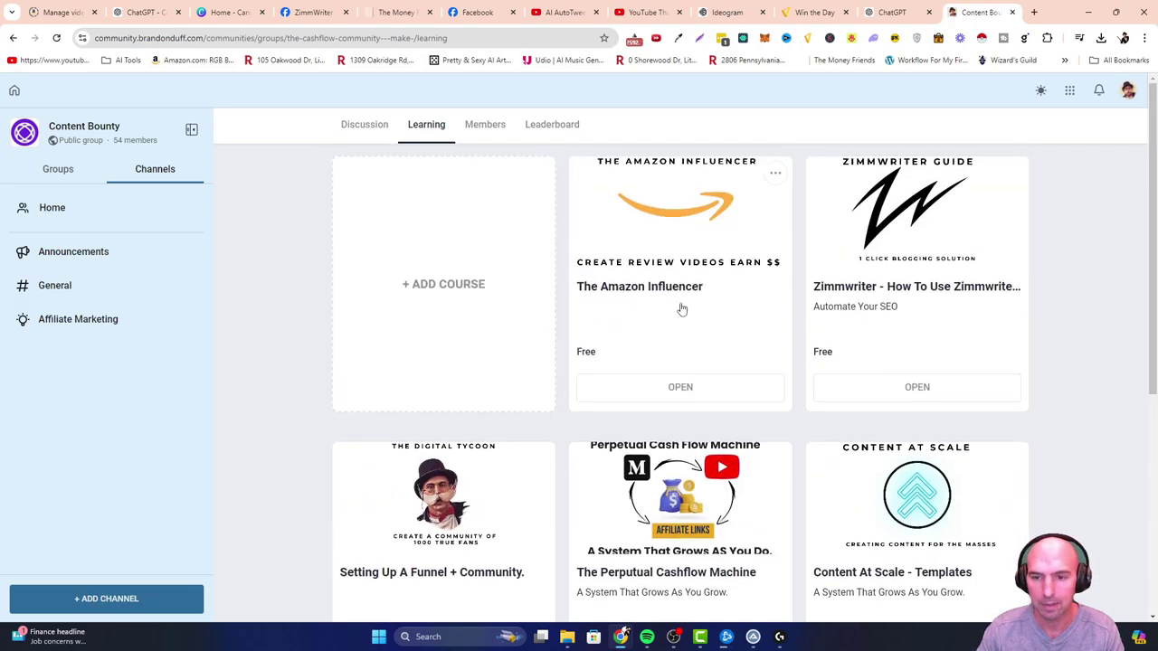
scroll(770, 316, "down", 1)
scroll(861, 382, "up", 1)
scroll(855, 506, "down", 1)
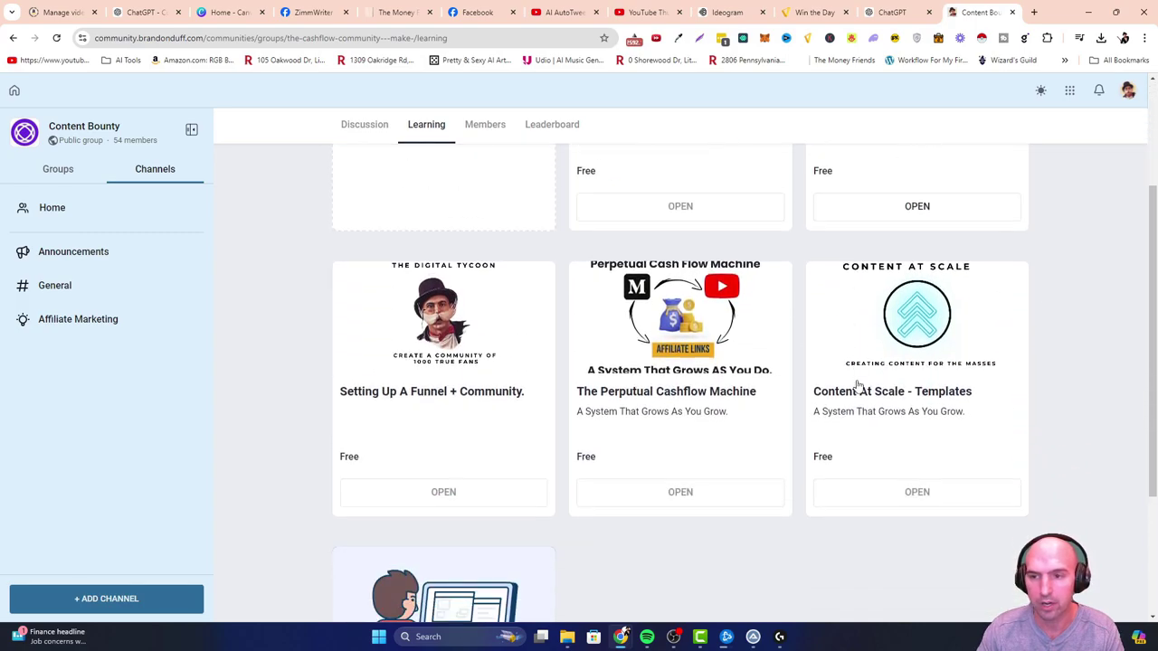
scroll(808, 281, "up", 1)
scroll(814, 308, "down", 4)
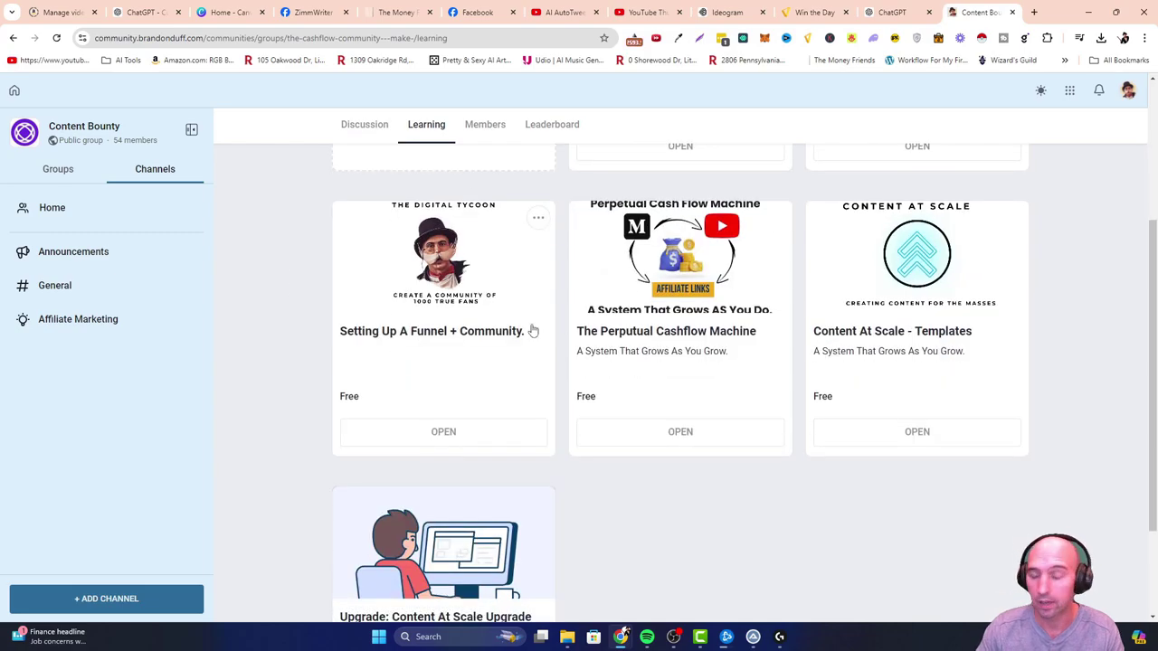
scroll(536, 331, "up", 4)
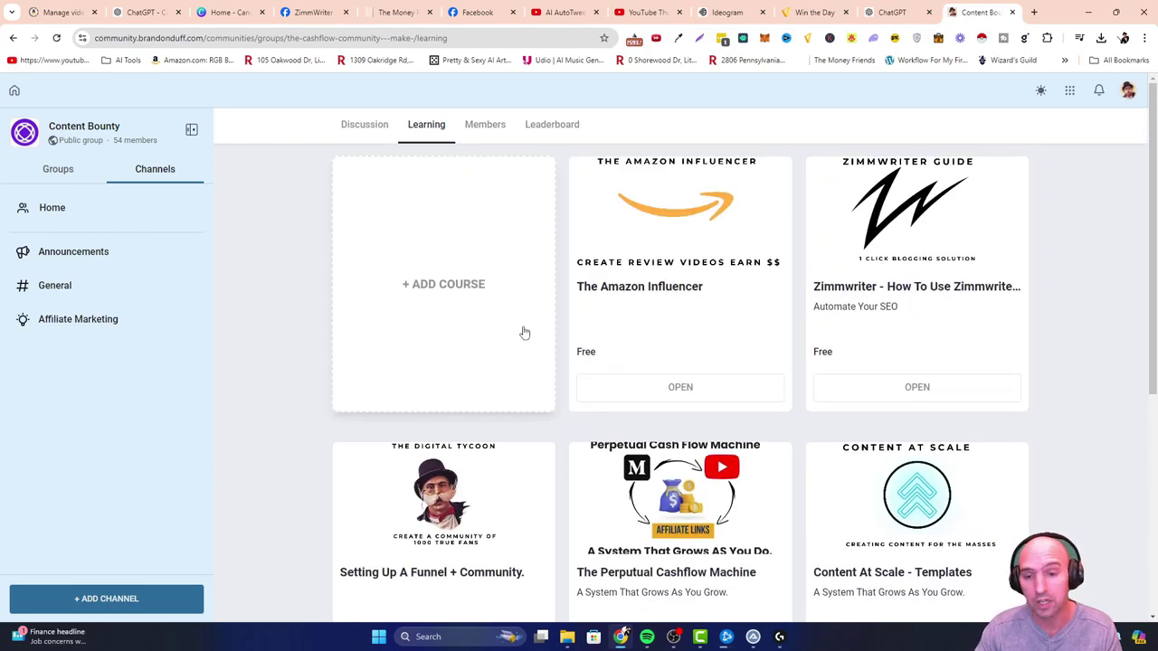
scroll(512, 385, "down", 3)
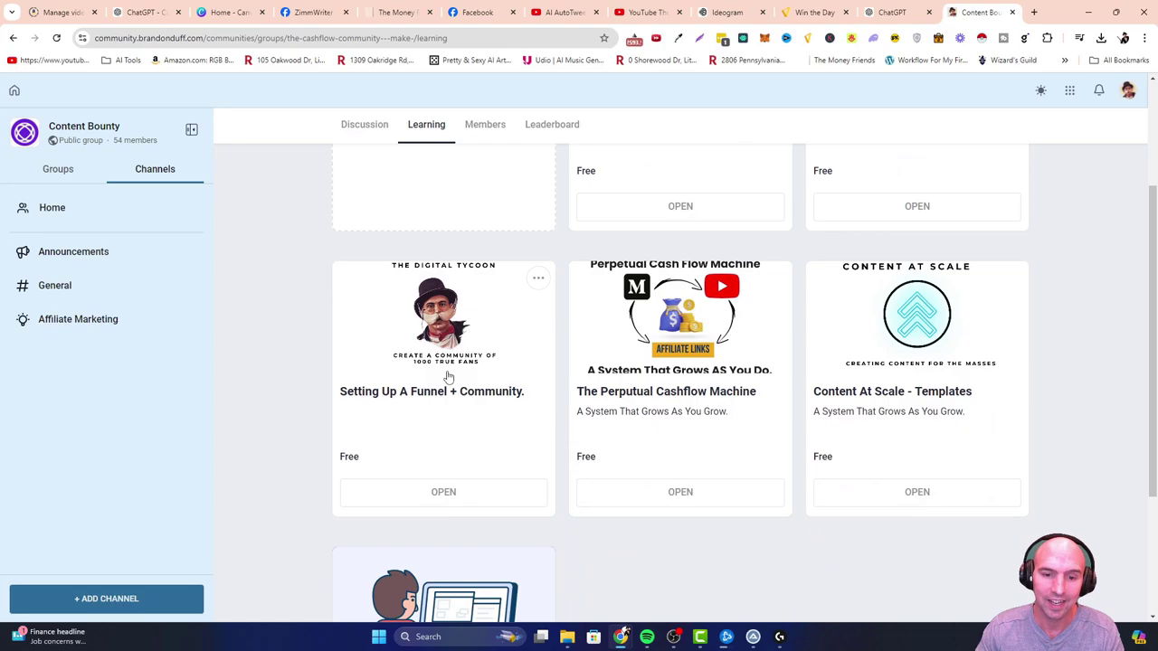
scroll(578, 354, "down", 2)
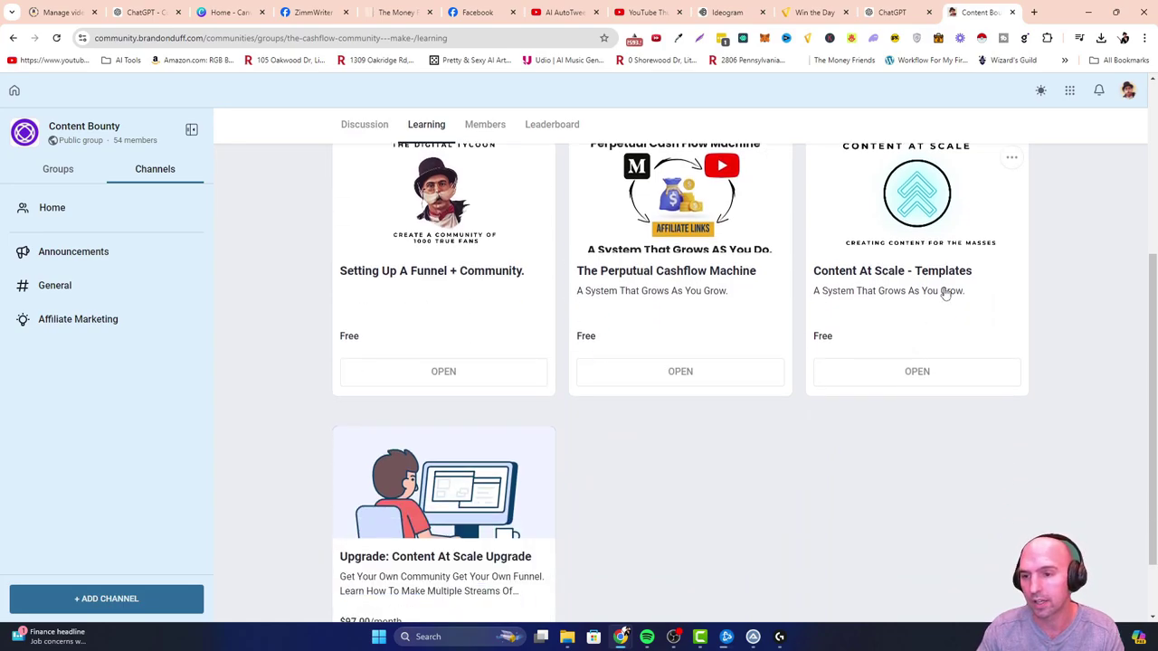
scroll(902, 355, "up", 5)
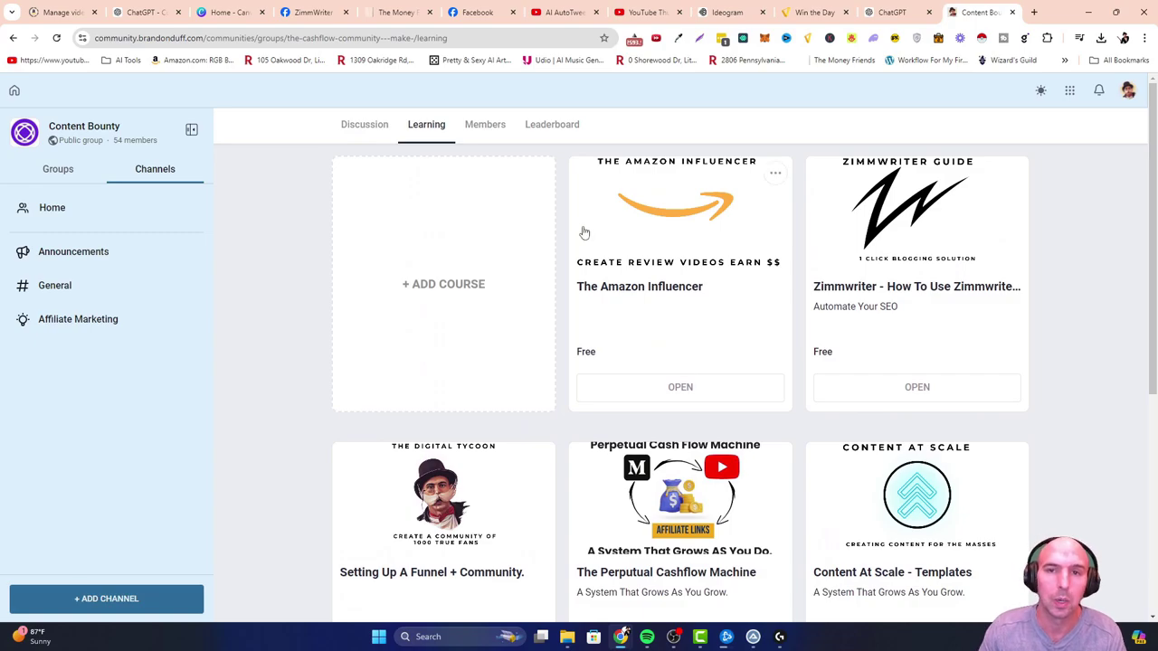
scroll(585, 232, "down", 6)
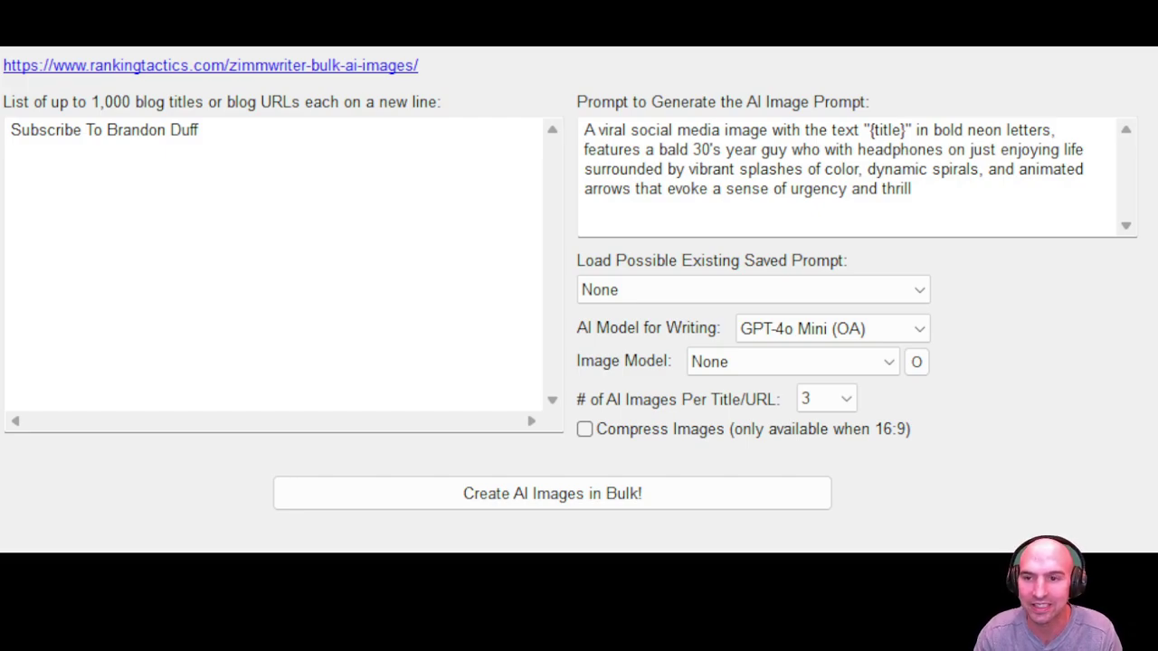
Switch to ZimmWriter's bulk image form and set the number of AI images per title to 4, keeping GPT-4o Mini (OA) for writing.
left_click(969, 149)
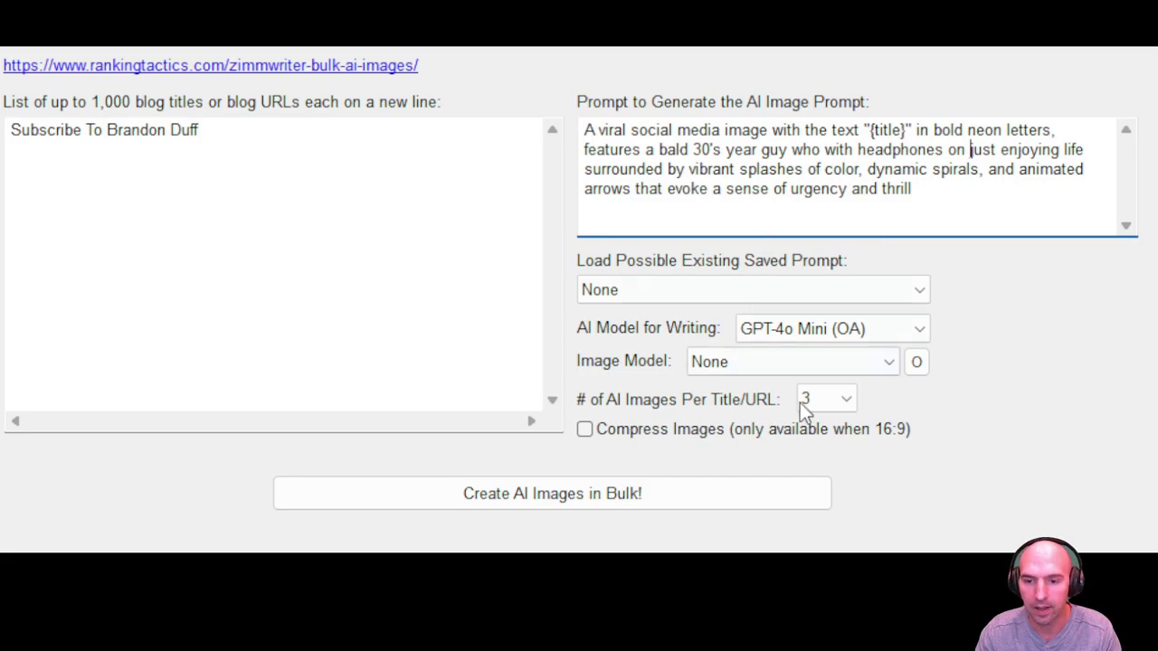
left_click(836, 400)
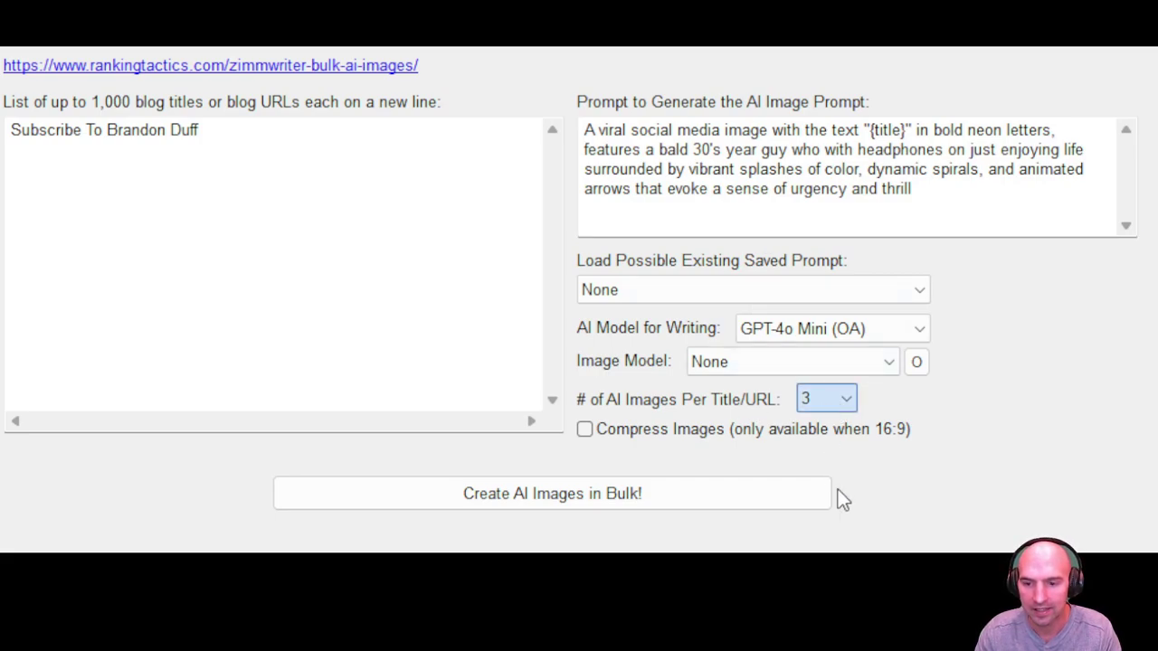
key("Down")
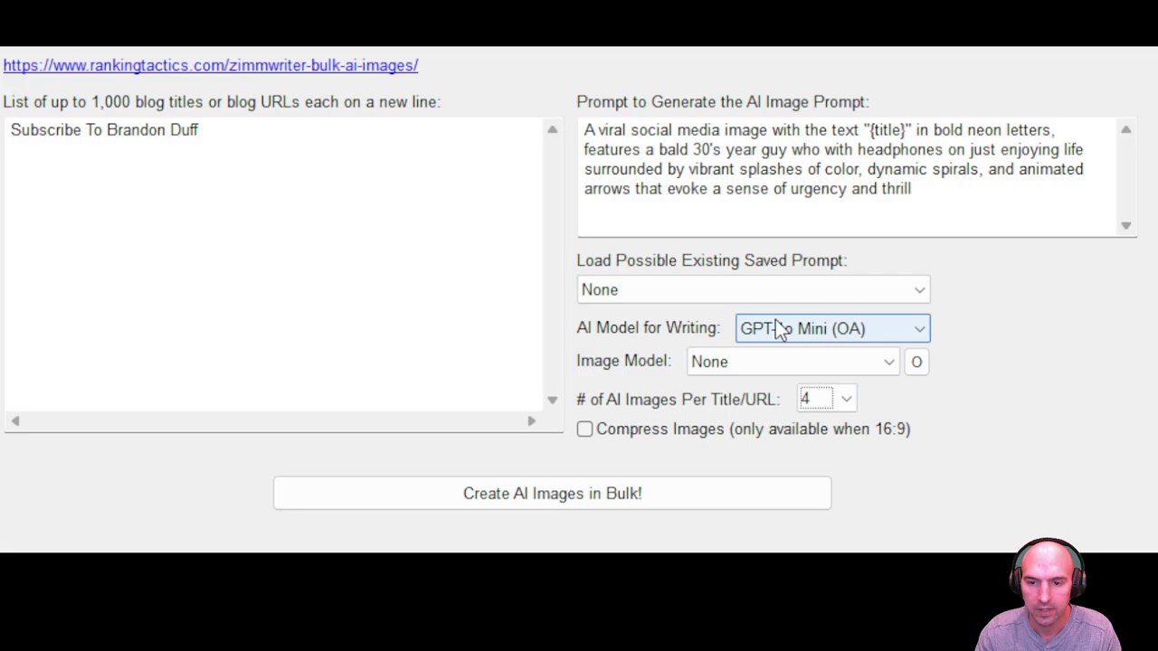
left_click(794, 333)
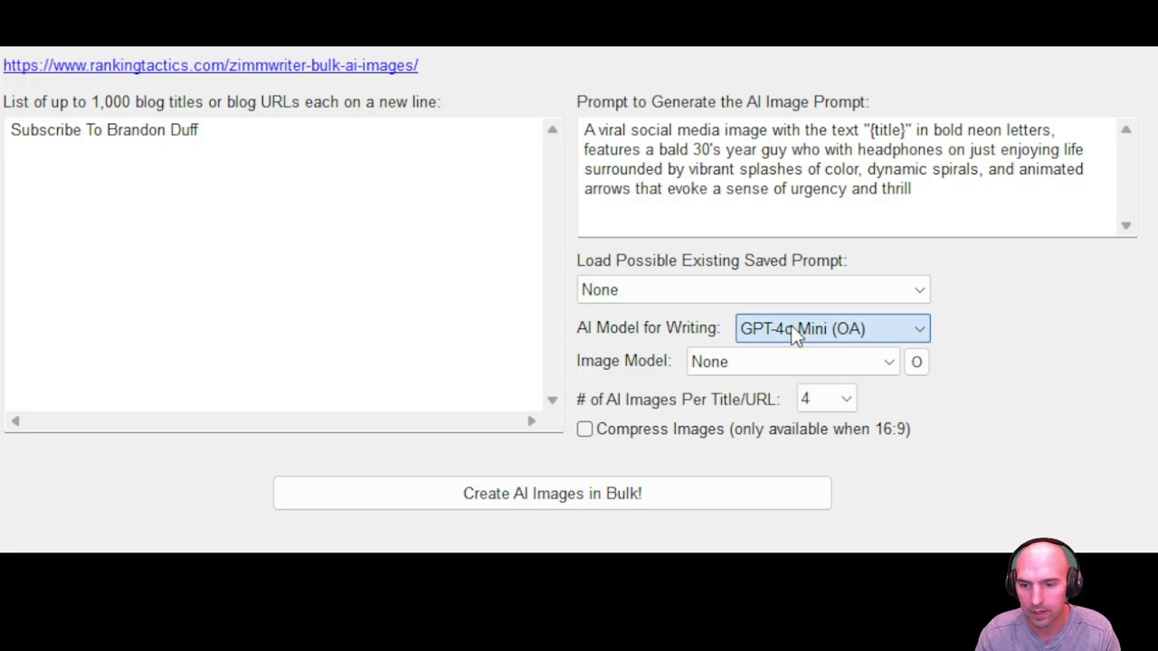
left_click(548, 406)
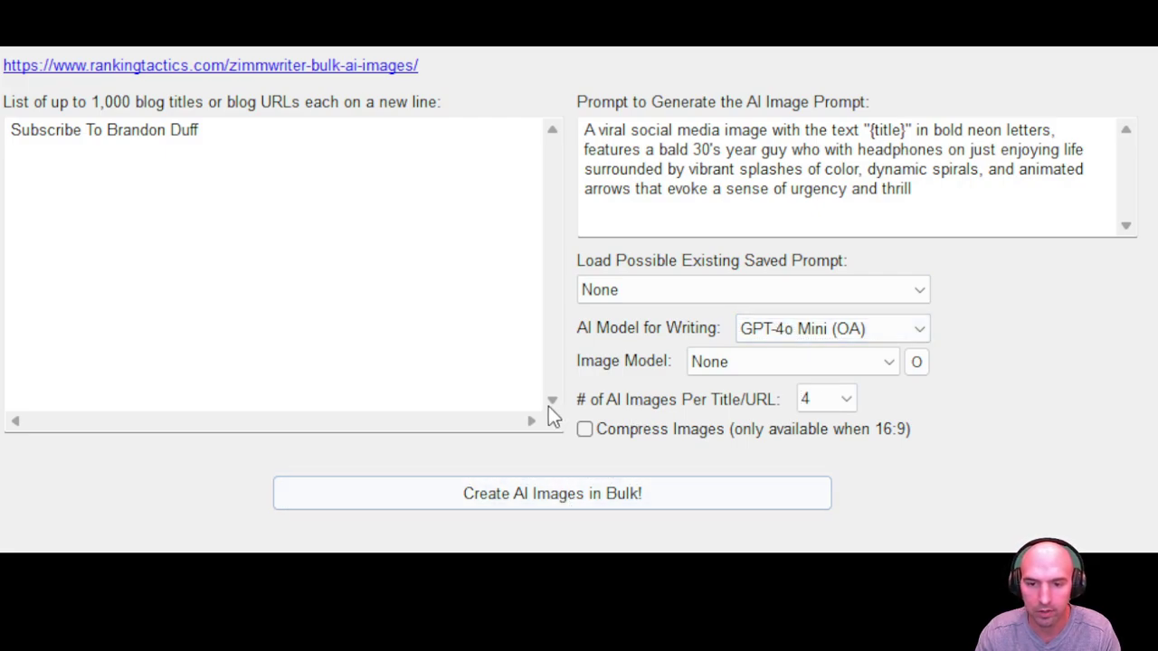
key("Tab")
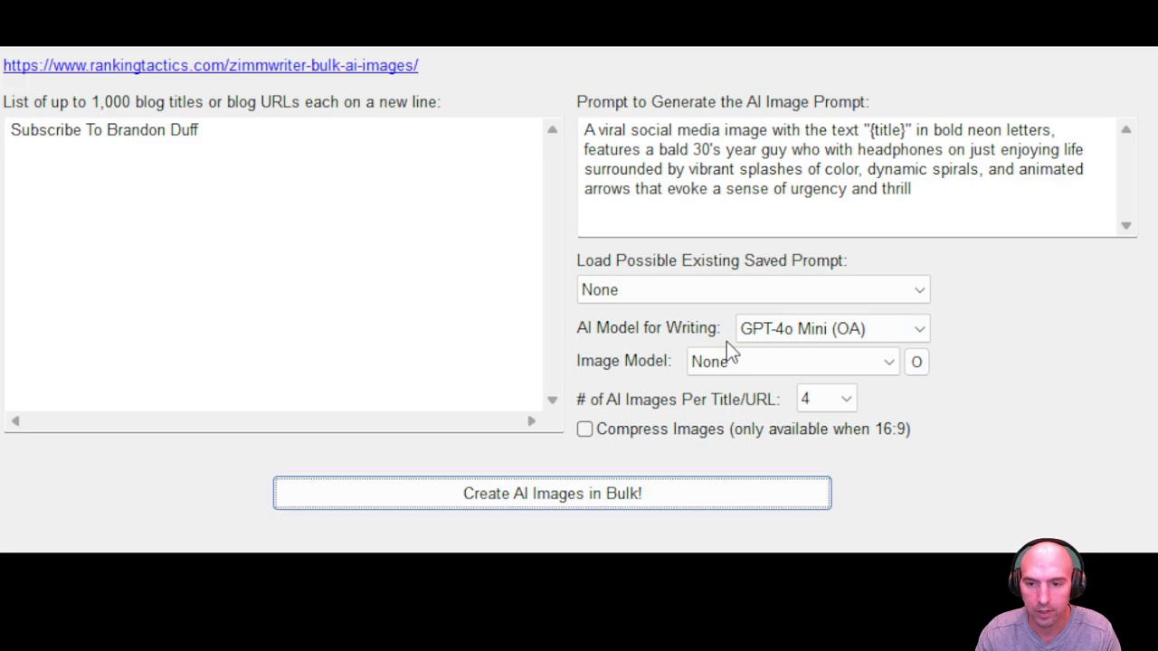
Choose an image model for the bulk image batch in place of None.
left_click(796, 363)
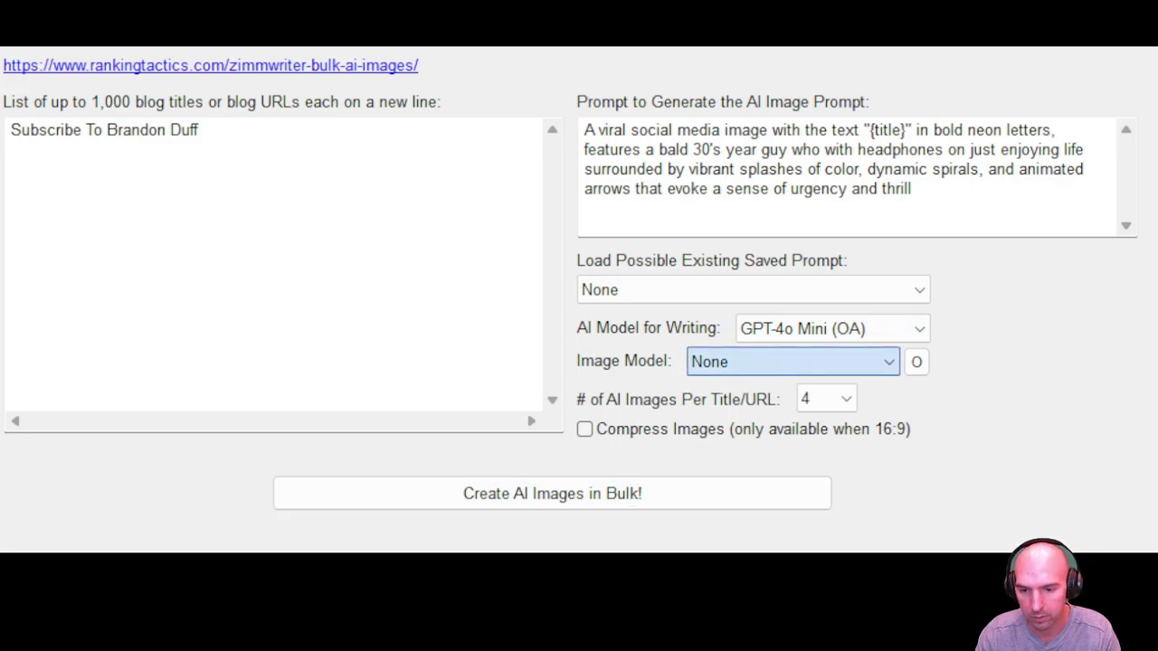
left_click(750, 444)
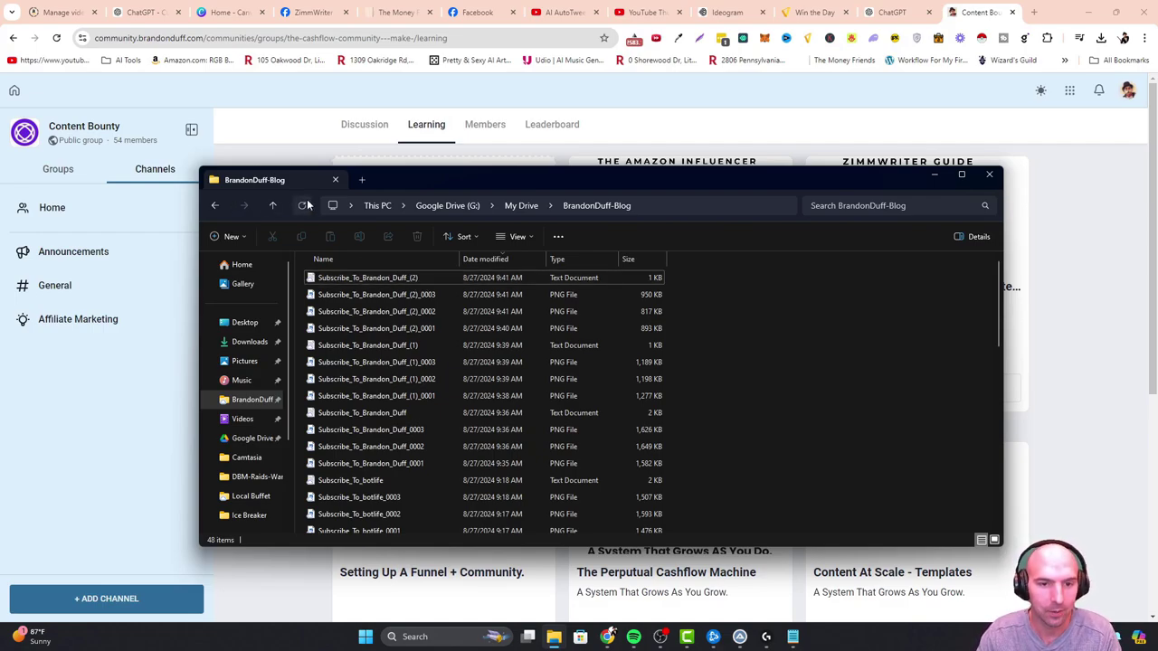
Open the prompt text file of the batch suffixed (3) in the BrandonDuff-Blog folder and read through the Image #1 to #4 prompts.
double_click(443, 277)
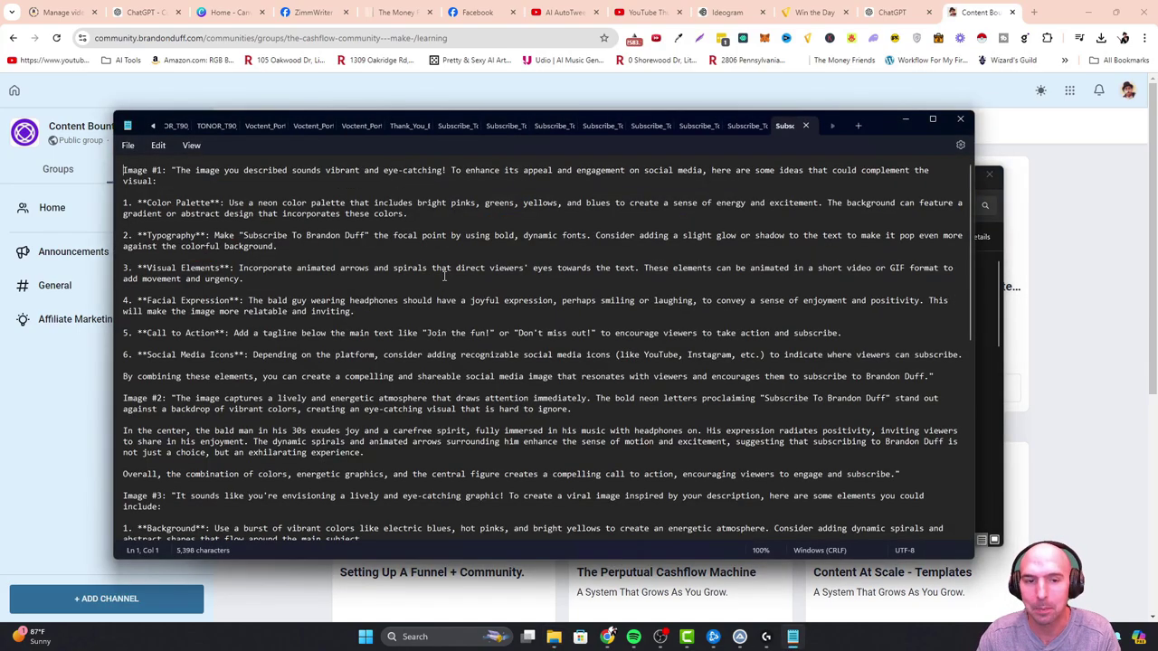
scroll(192, 201, "down", 5)
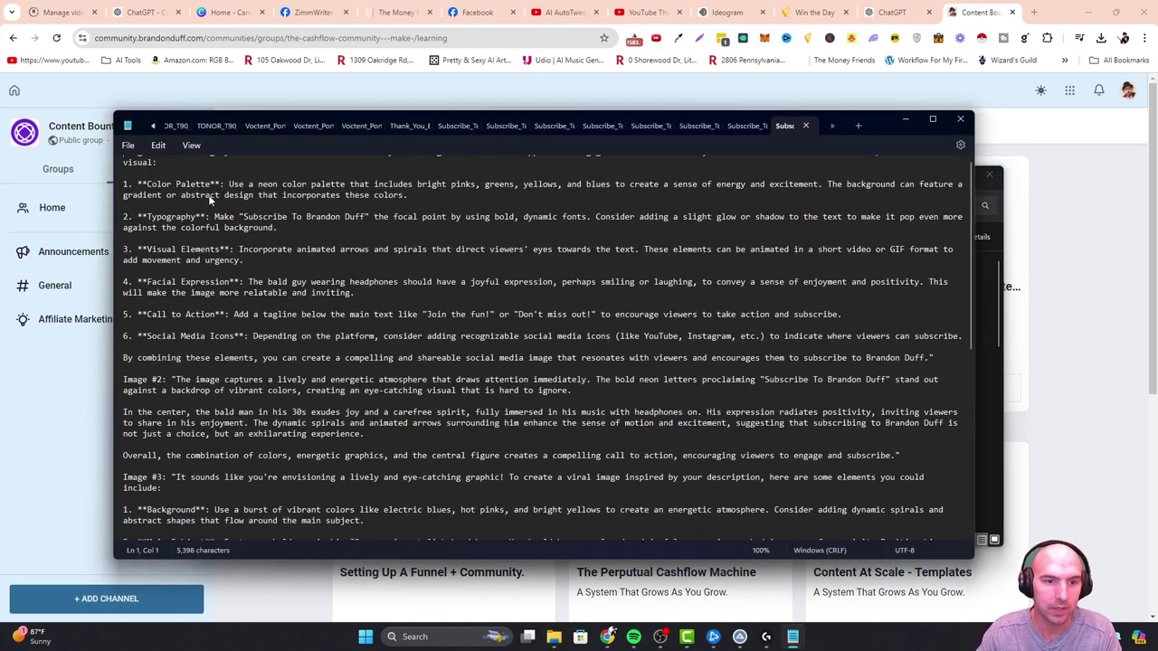
scroll(210, 201, "up", 2)
scroll(201, 202, "up", 3)
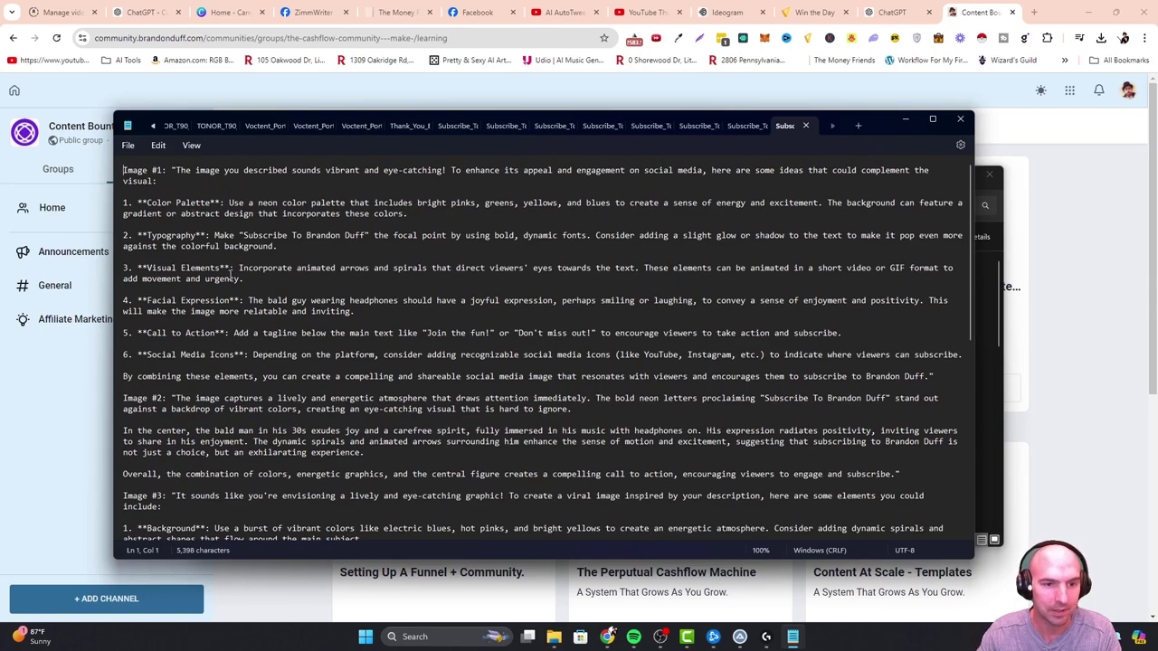
scroll(228, 270, "down", 5)
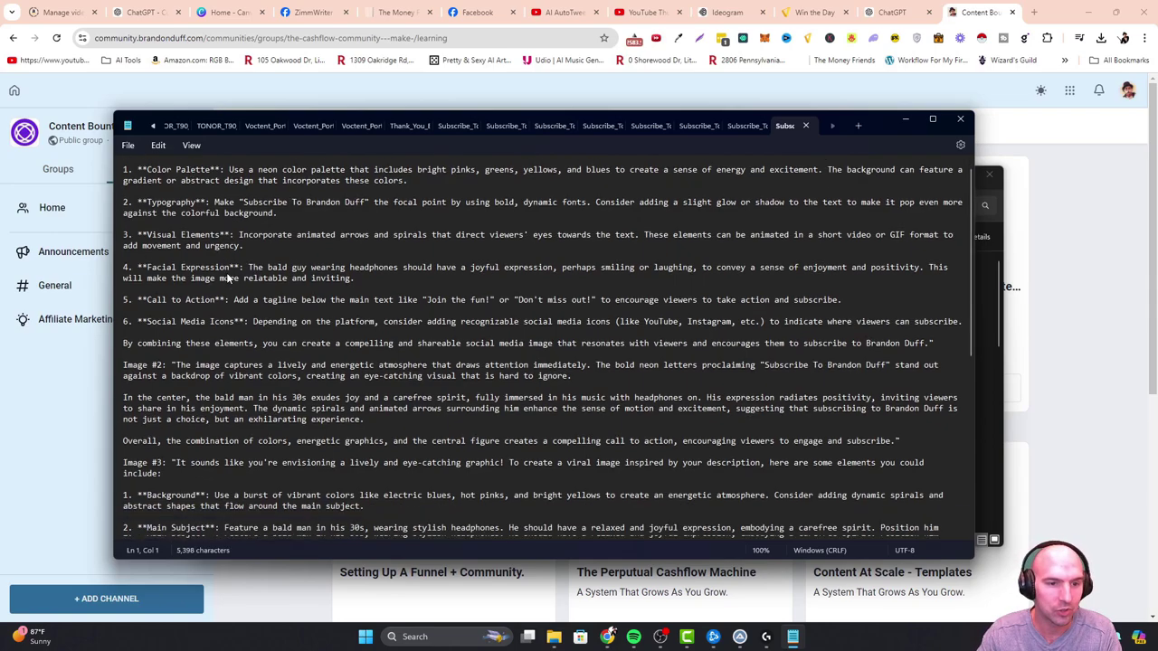
scroll(228, 280, "down", 7)
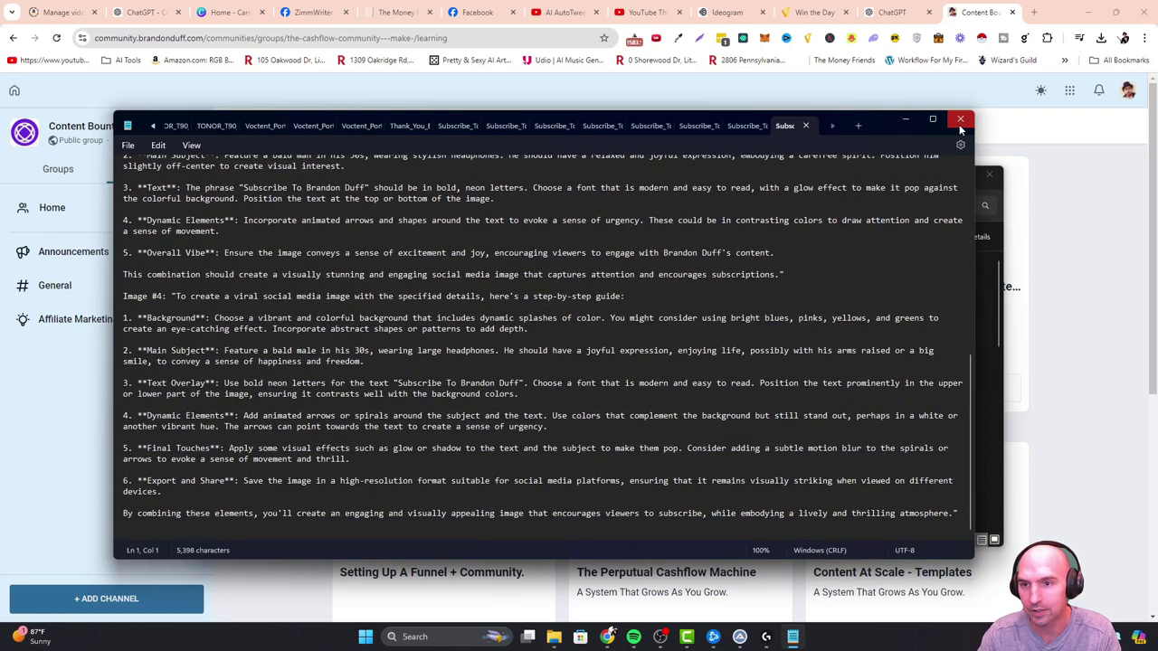
left_click(959, 121)
View generated images 0001, 0002 and 0003 of the batch suffixed (3) one after another.
double_click(410, 347)
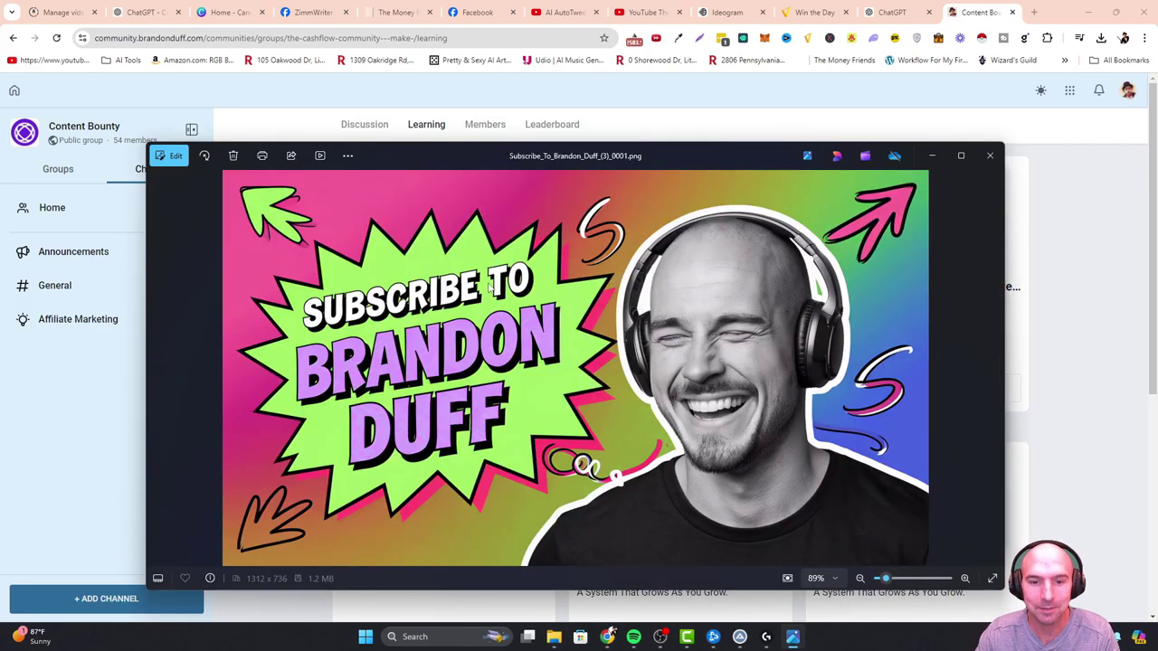
left_click(987, 157)
double_click(418, 327)
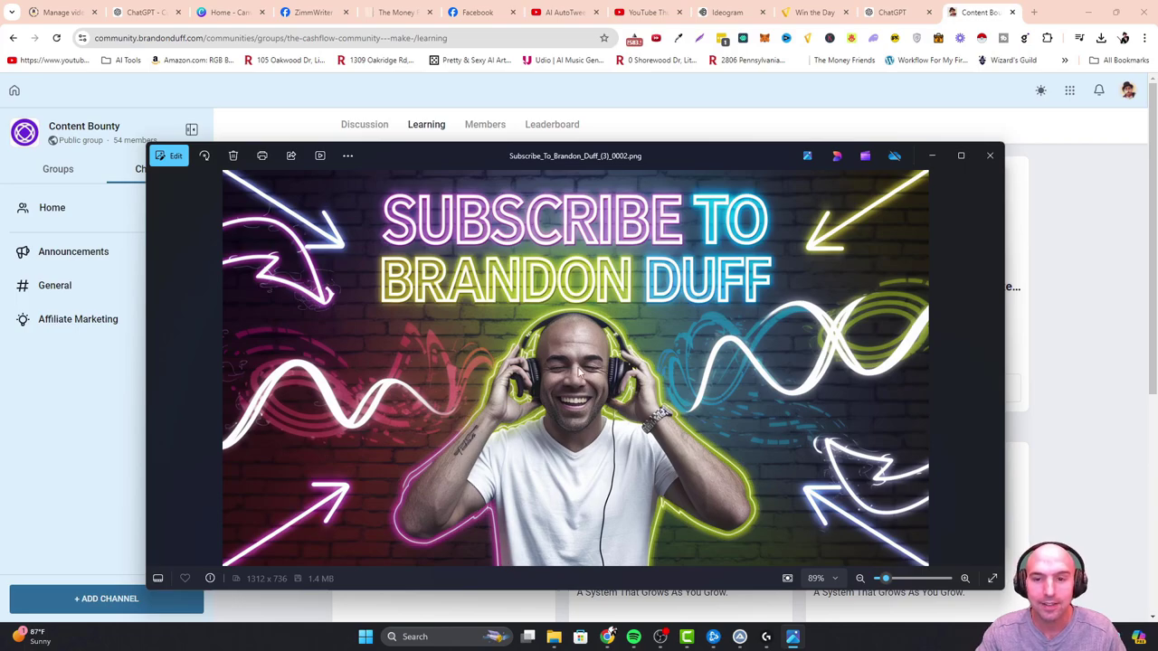
left_click(989, 155)
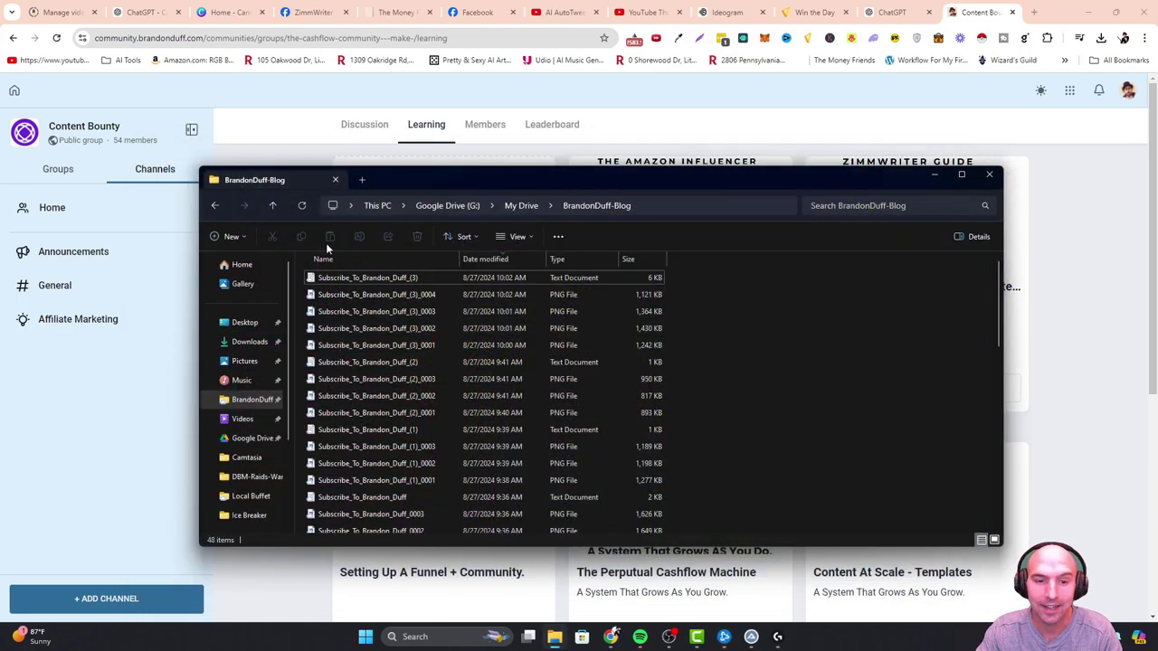
double_click(346, 312)
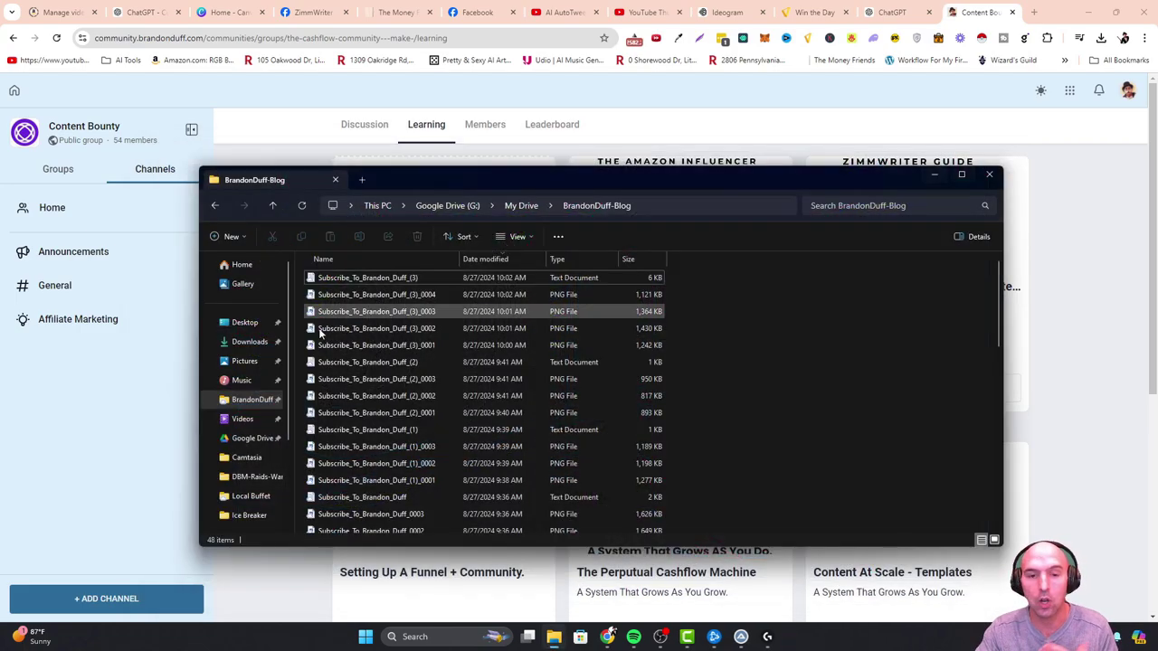
left_click(989, 155)
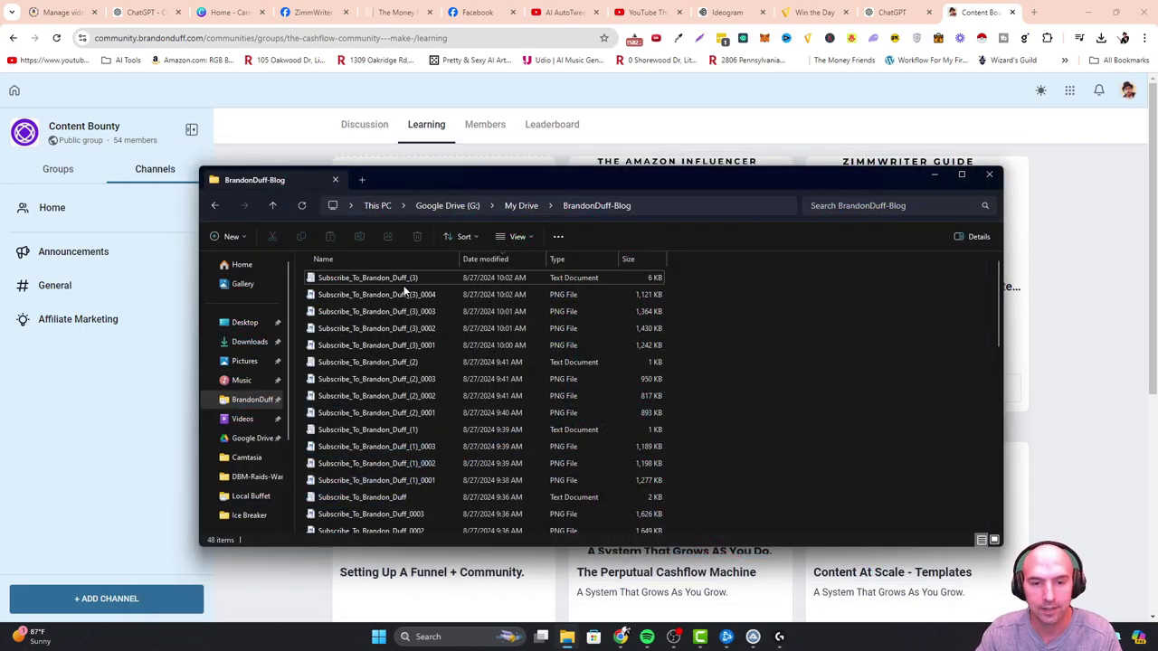
double_click(406, 311)
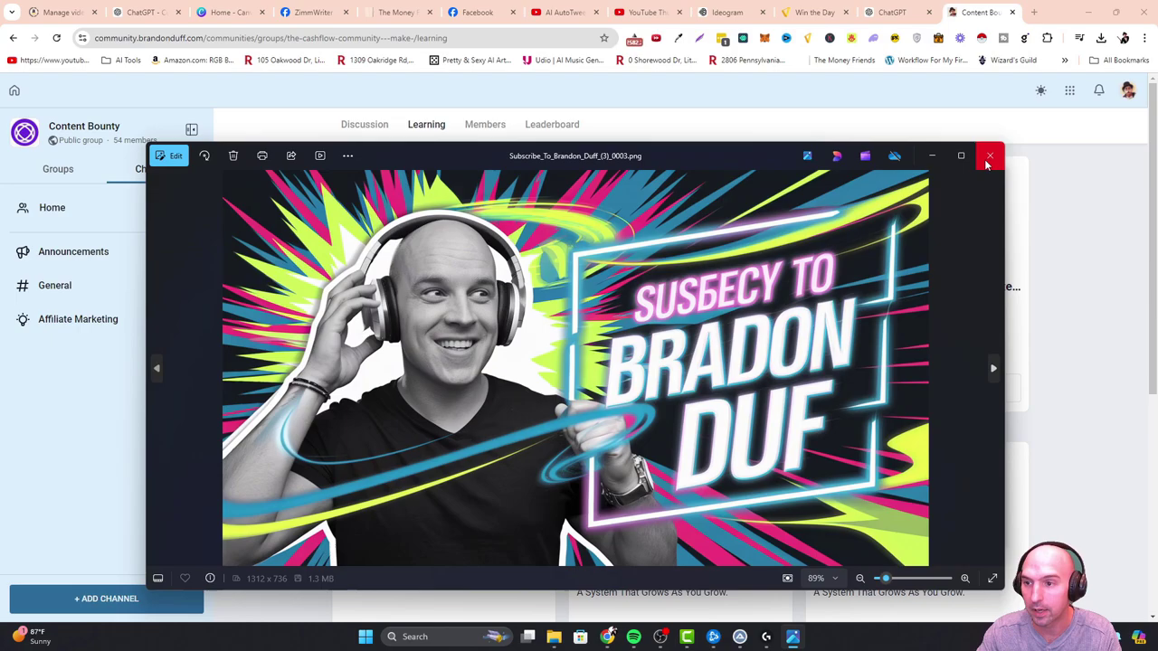
left_click(989, 156)
Compare images 0001 and 0002 of the batch suffixed (3) again and view image 0004.
left_click(343, 328)
double_click(344, 343)
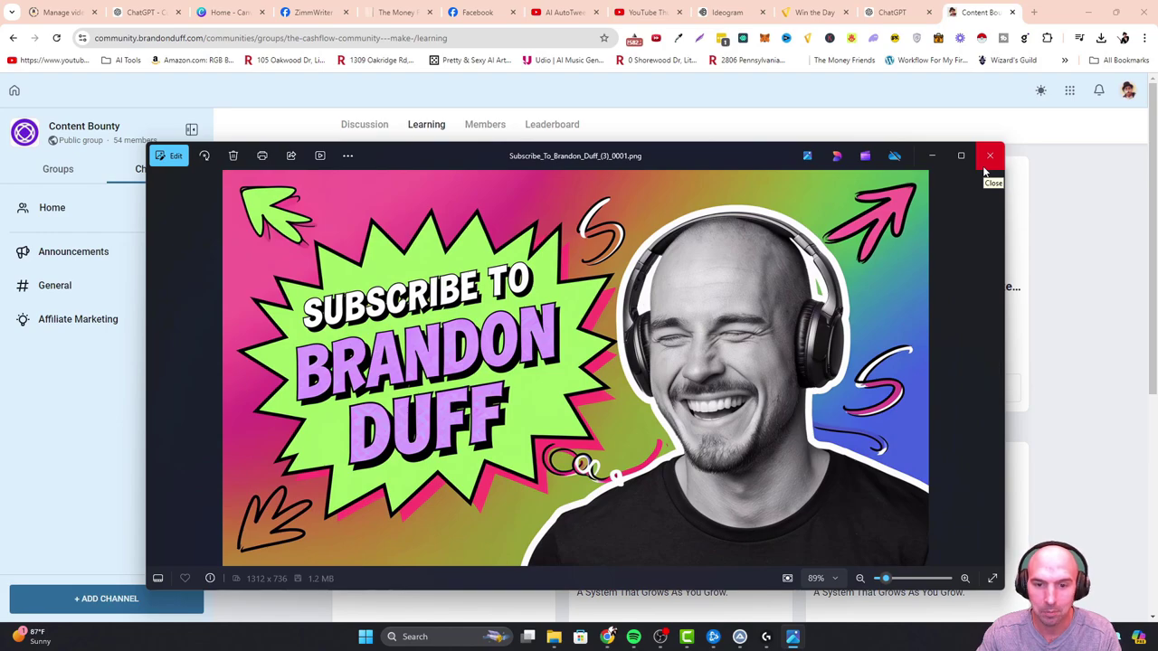
left_click(988, 162)
double_click(439, 328)
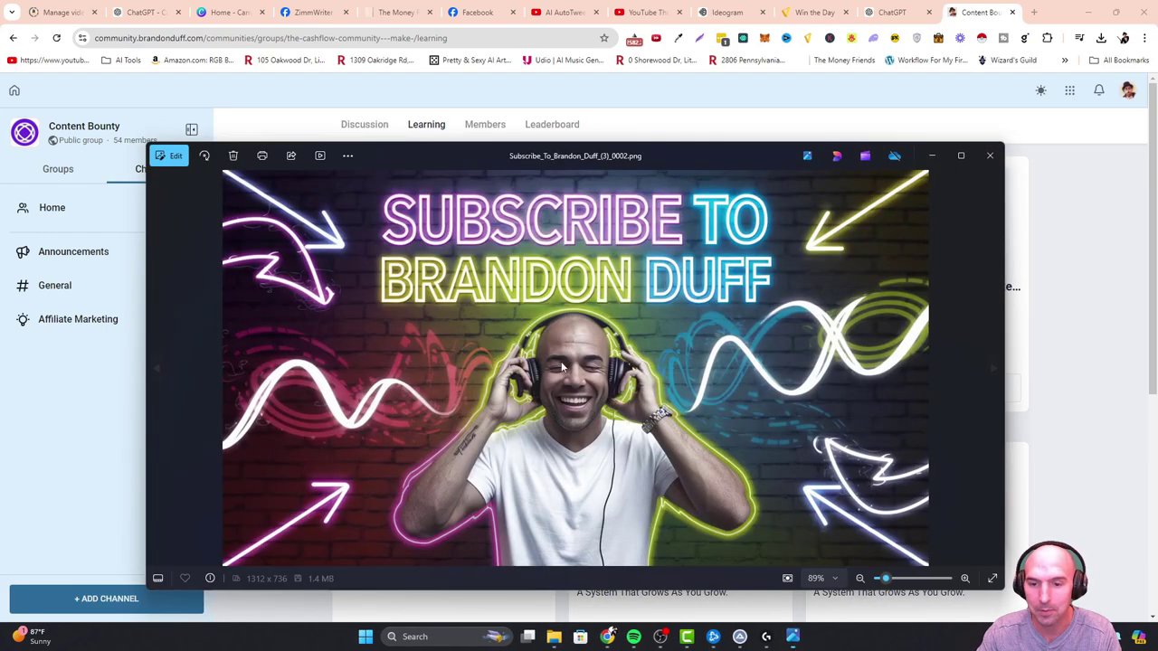
left_click(989, 155)
left_click(405, 295)
double_click(405, 295)
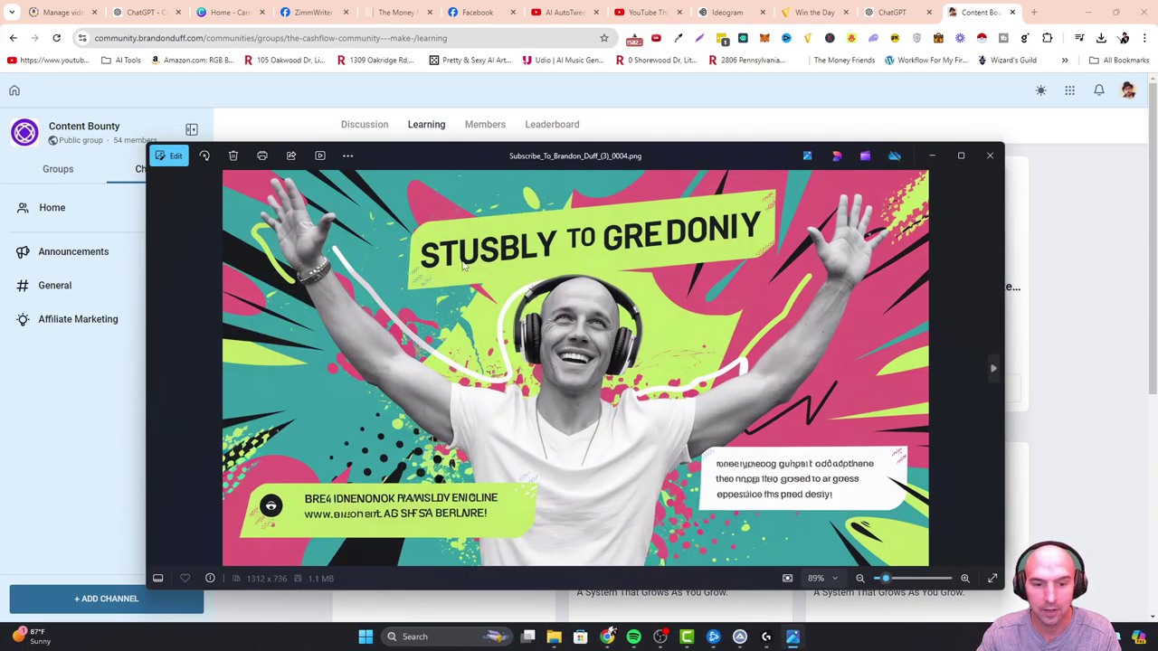
left_click(989, 155)
Reopen the prompt text file of batch (3) and highlight the numbered instructions in the Image #3 and Image #4 prompts.
double_click(338, 278)
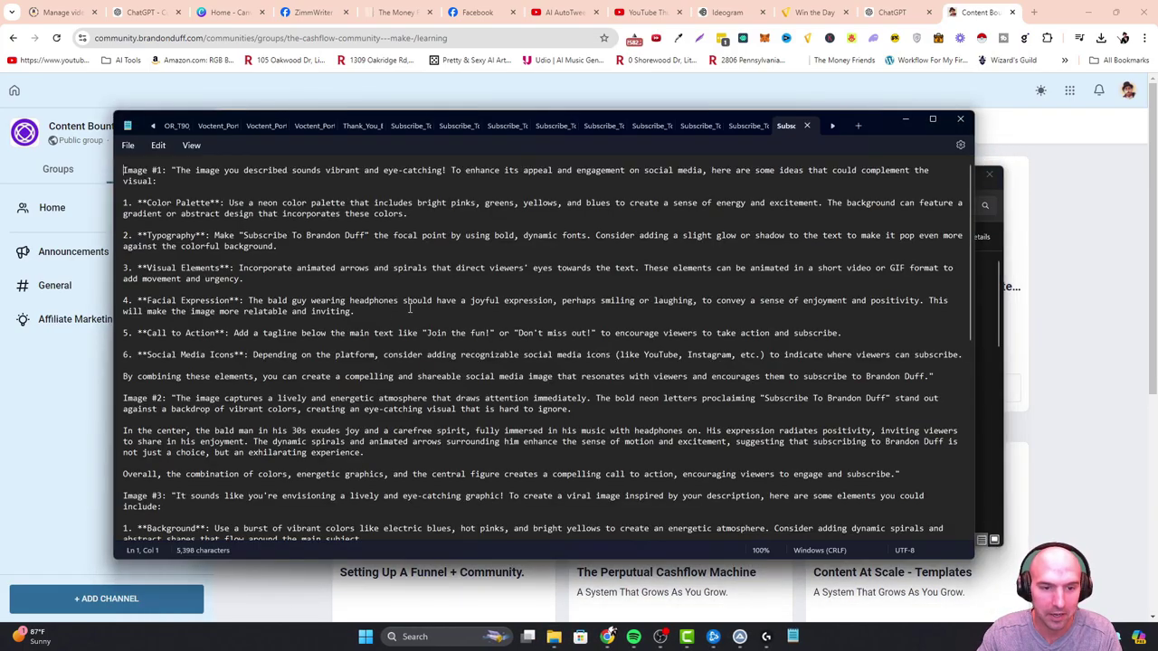
scroll(314, 321, "down", 12)
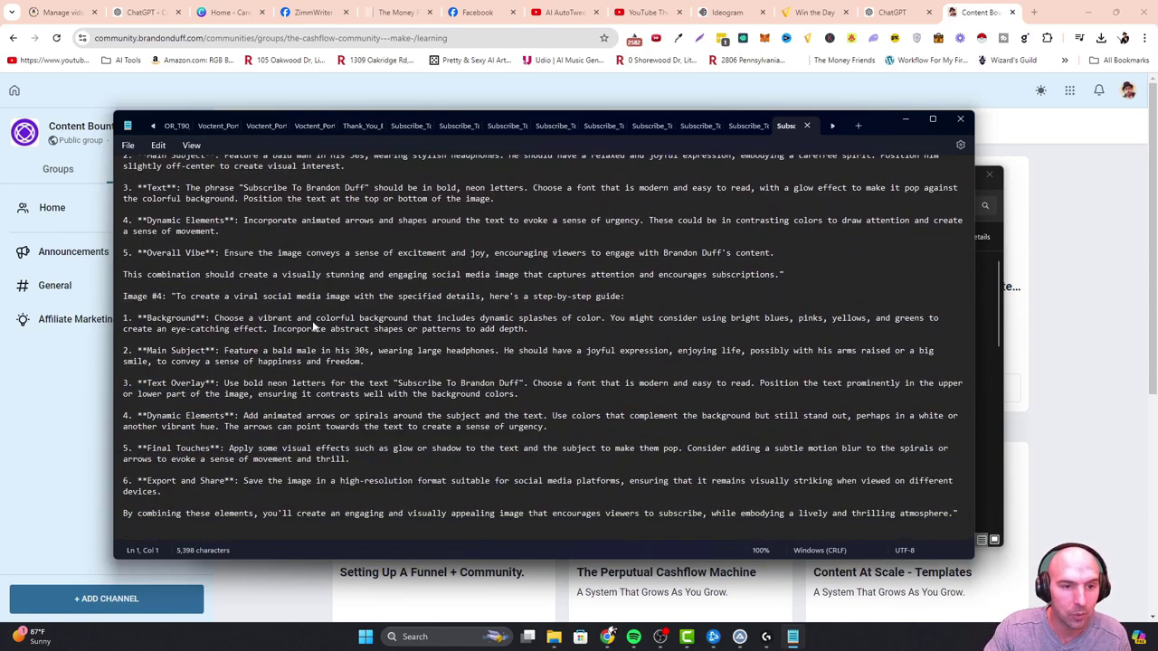
scroll(314, 328, "up", 4)
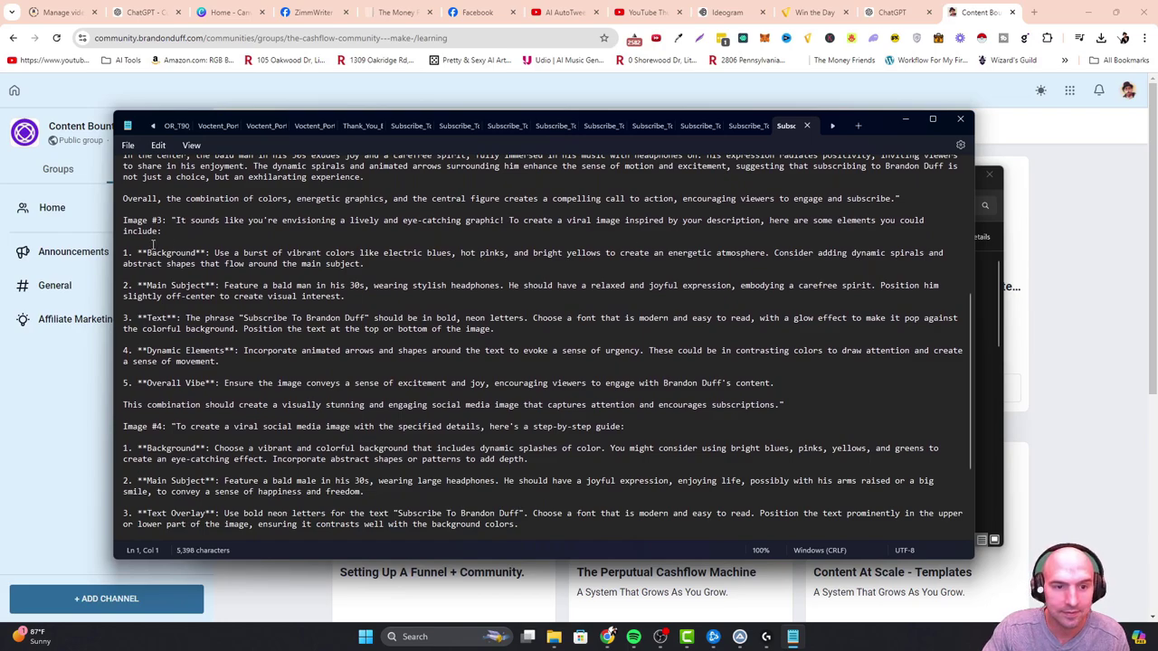
left_click_drag(125, 253, 786, 388)
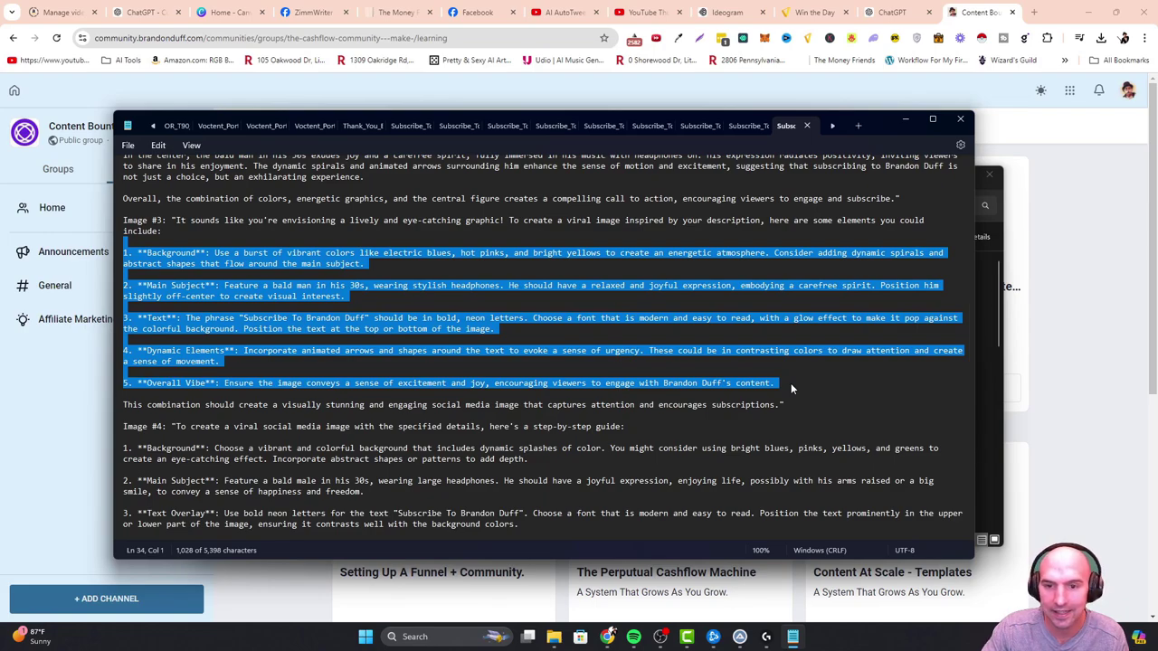
scroll(793, 382, "down", 4)
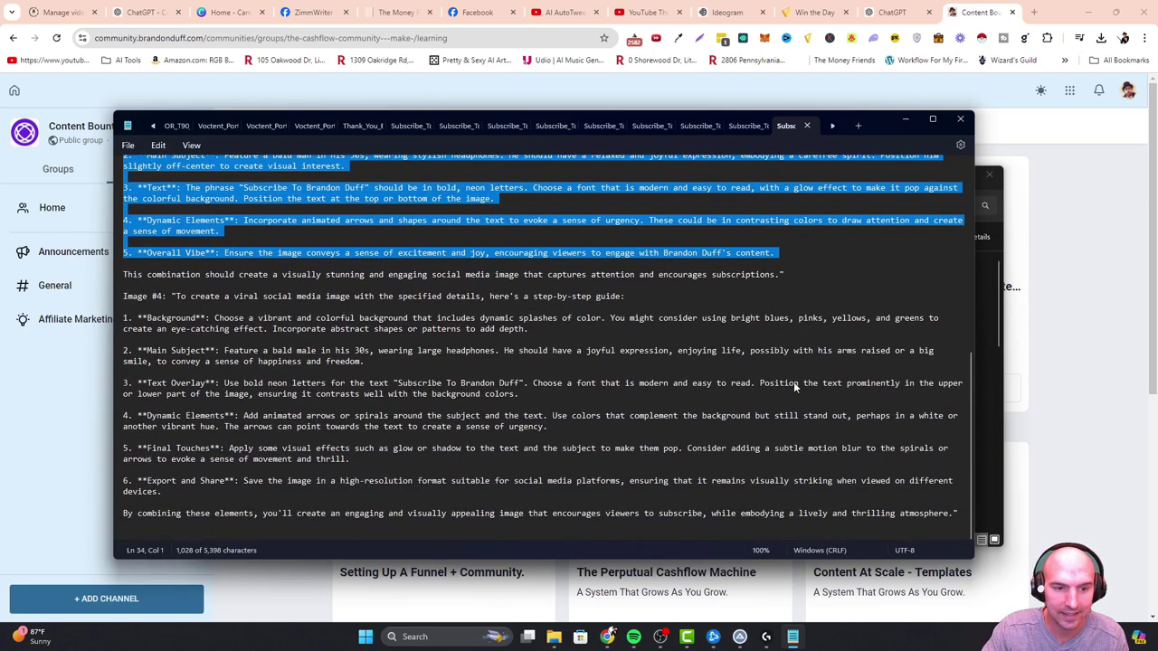
key("Down")
key("Down")
left_click_drag(181, 305, 380, 503)
left_click(961, 124)
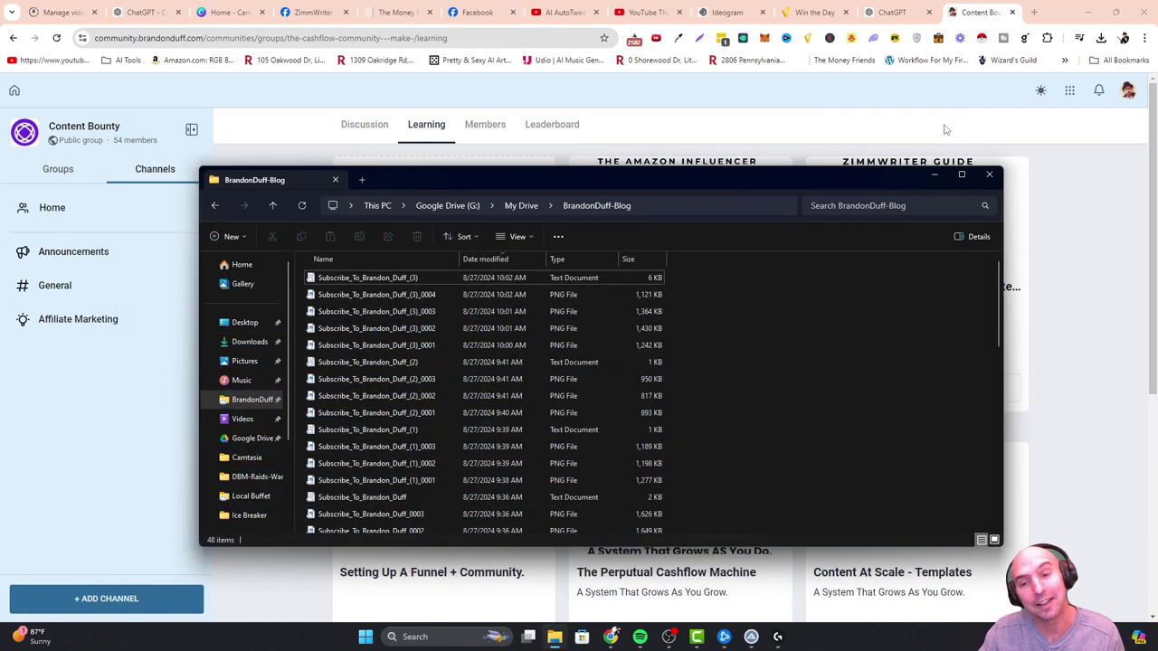
Reopen images 0001 and 0002 of the batch suffixed (3) for another look at their text and style.
double_click(404, 346)
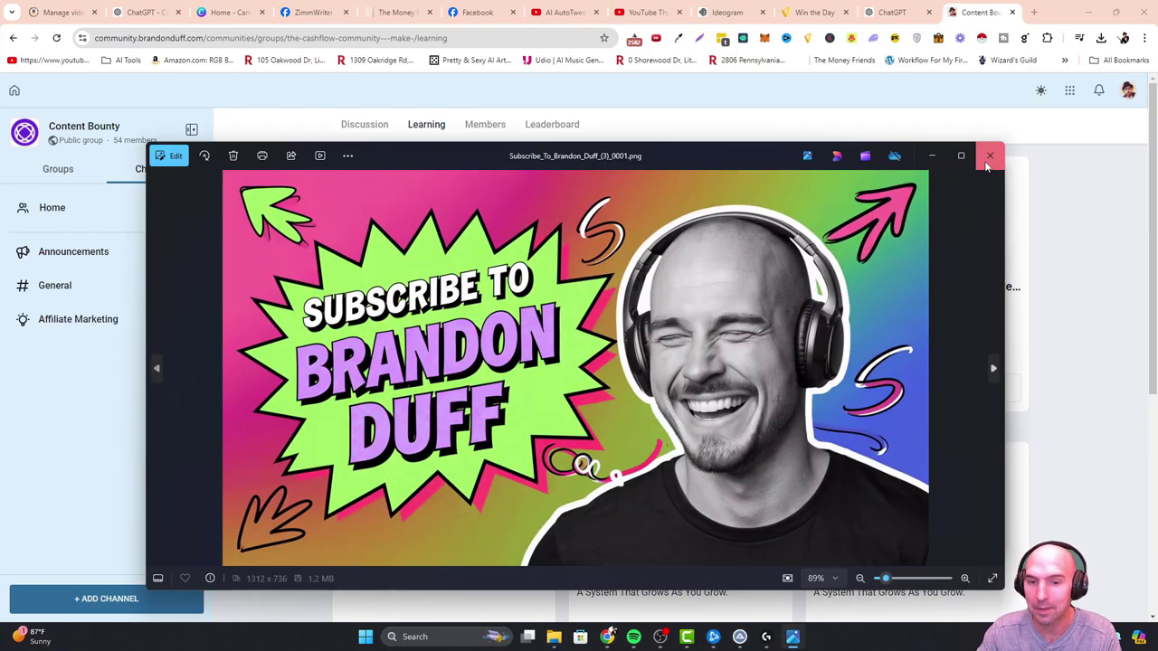
left_click(988, 162)
double_click(445, 332)
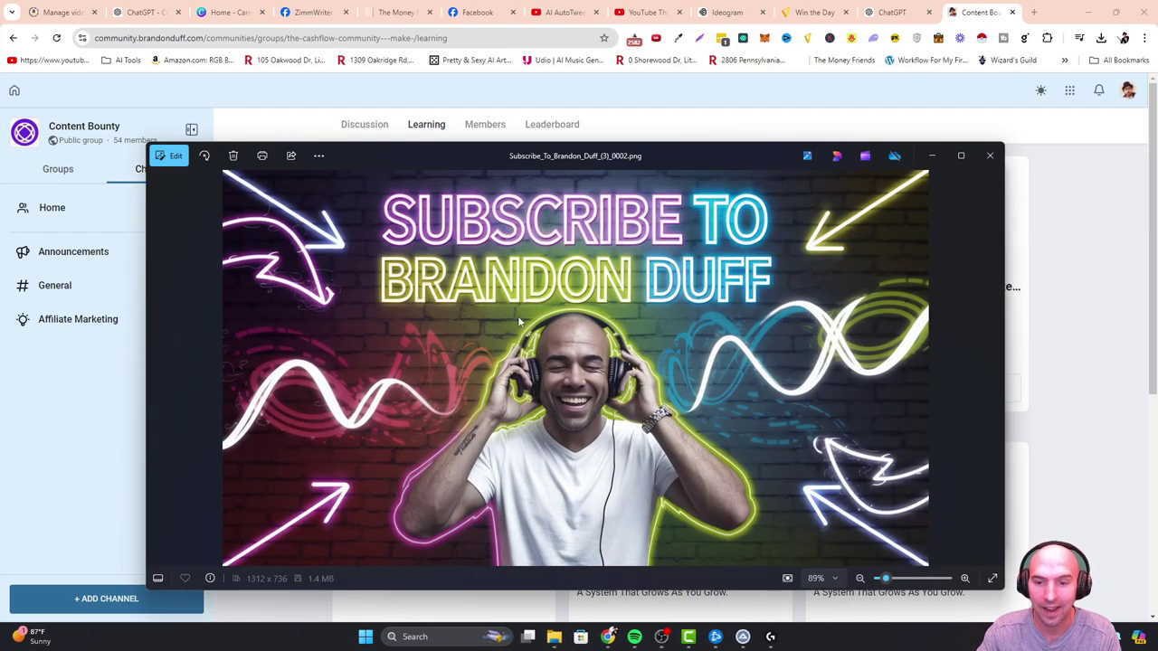